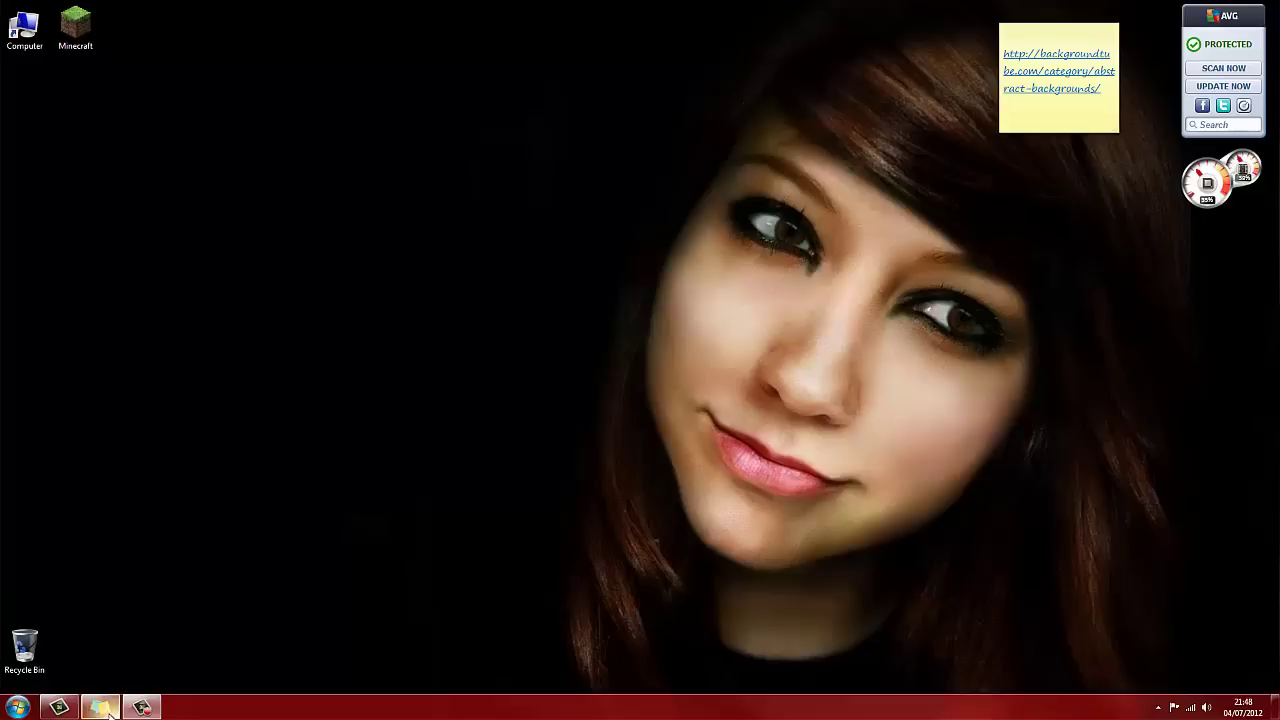
Launch Google Chrome from the Start menu and maximize its window.
{"action": "left_click", "coordinate": [18, 707]}
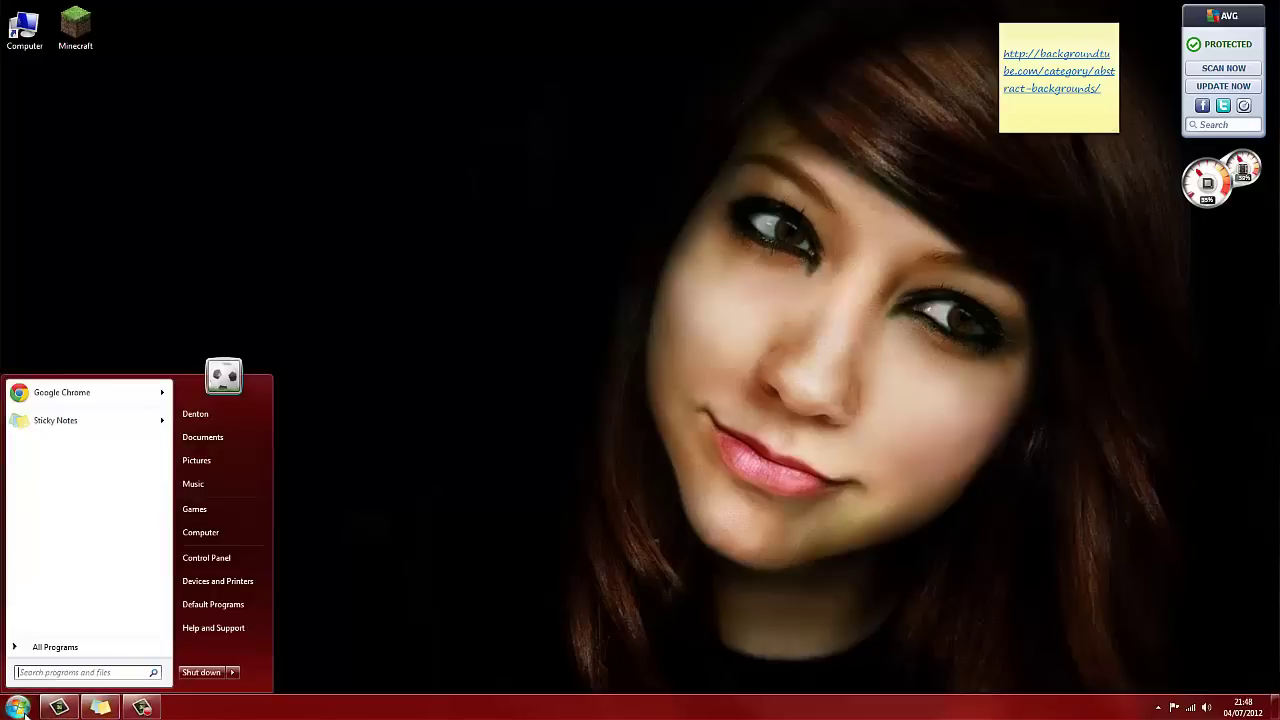
{"action": "left_click", "coordinate": [59, 400]}
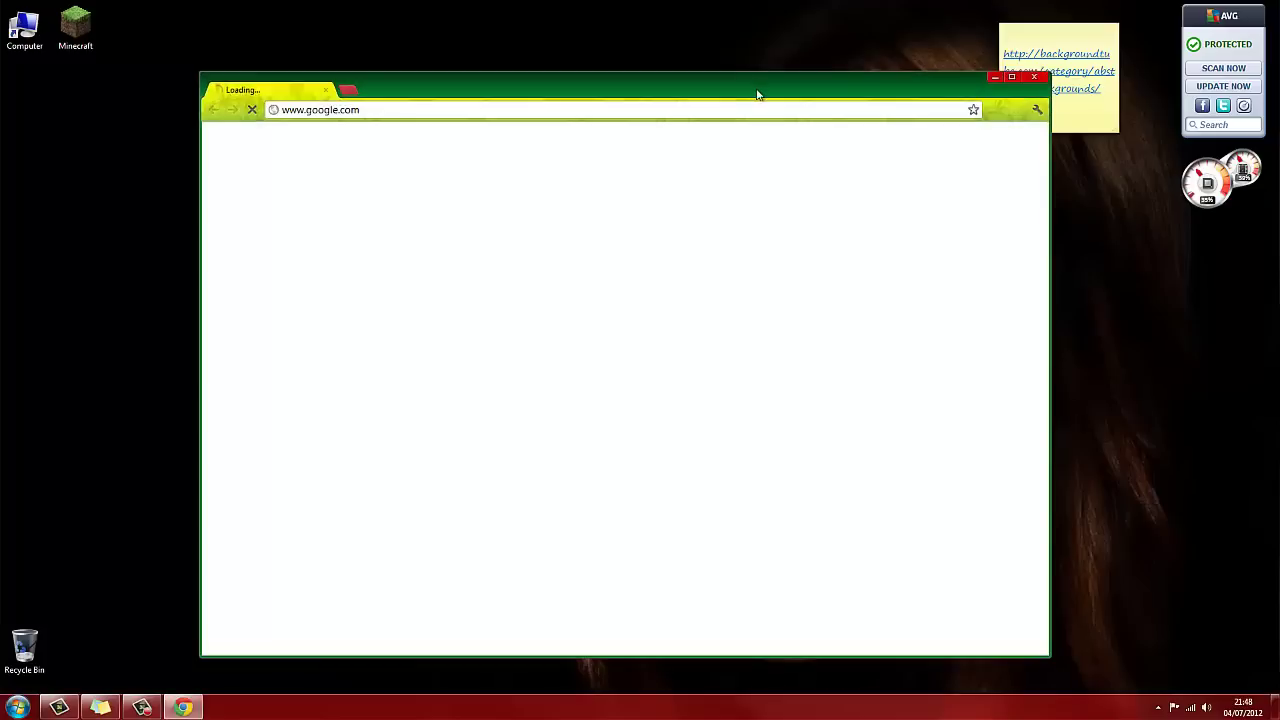
{"action": "left_click_drag", "start_coordinate": [778, 85], "coordinate": [730, 5]}
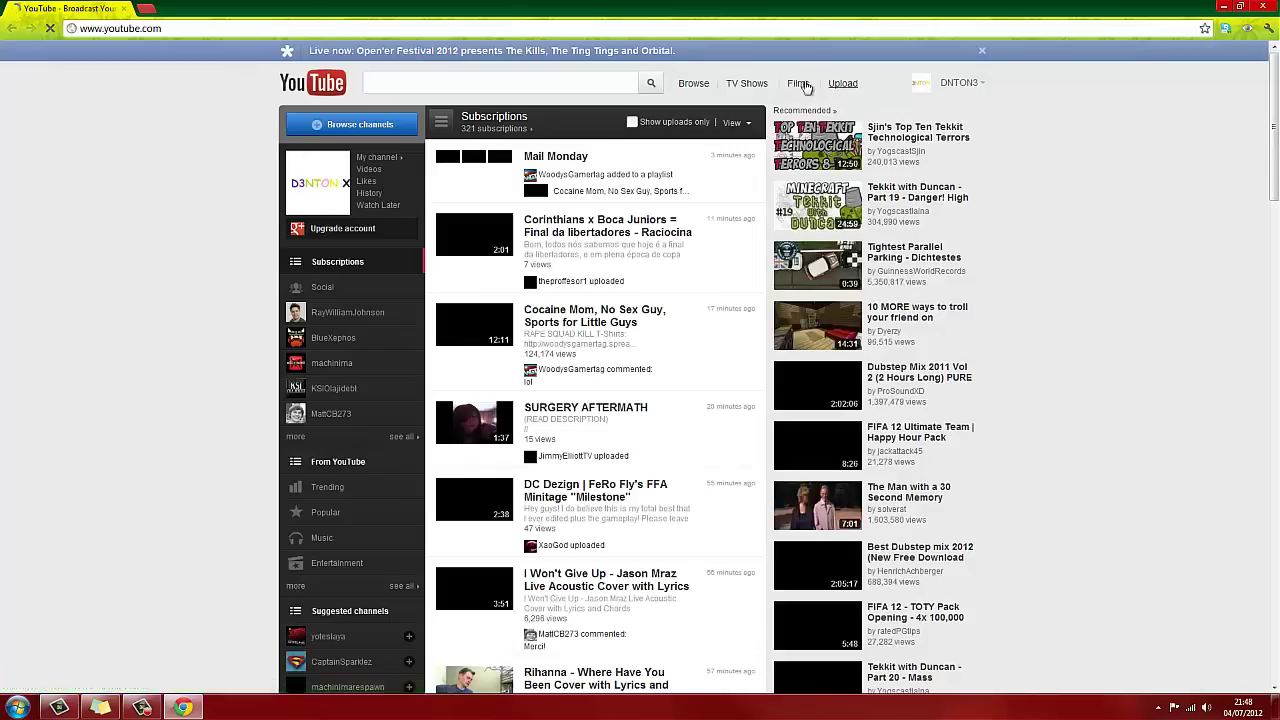
Open the D3NTON channel from the YouTube account menu and scroll its abstract-background page.
{"action": "left_click", "coordinate": [977, 95]}
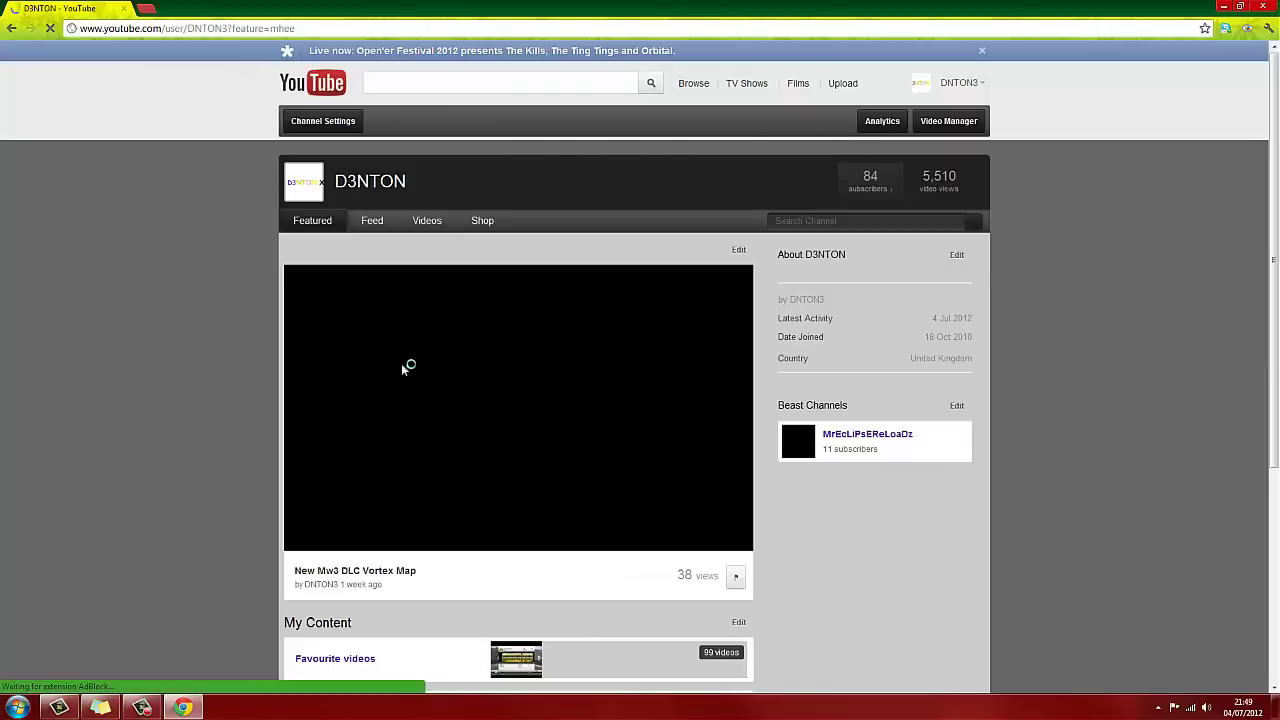
{"action": "scroll", "coordinate": [218, 380], "scroll_direction": "down", "scroll_amount": 2}
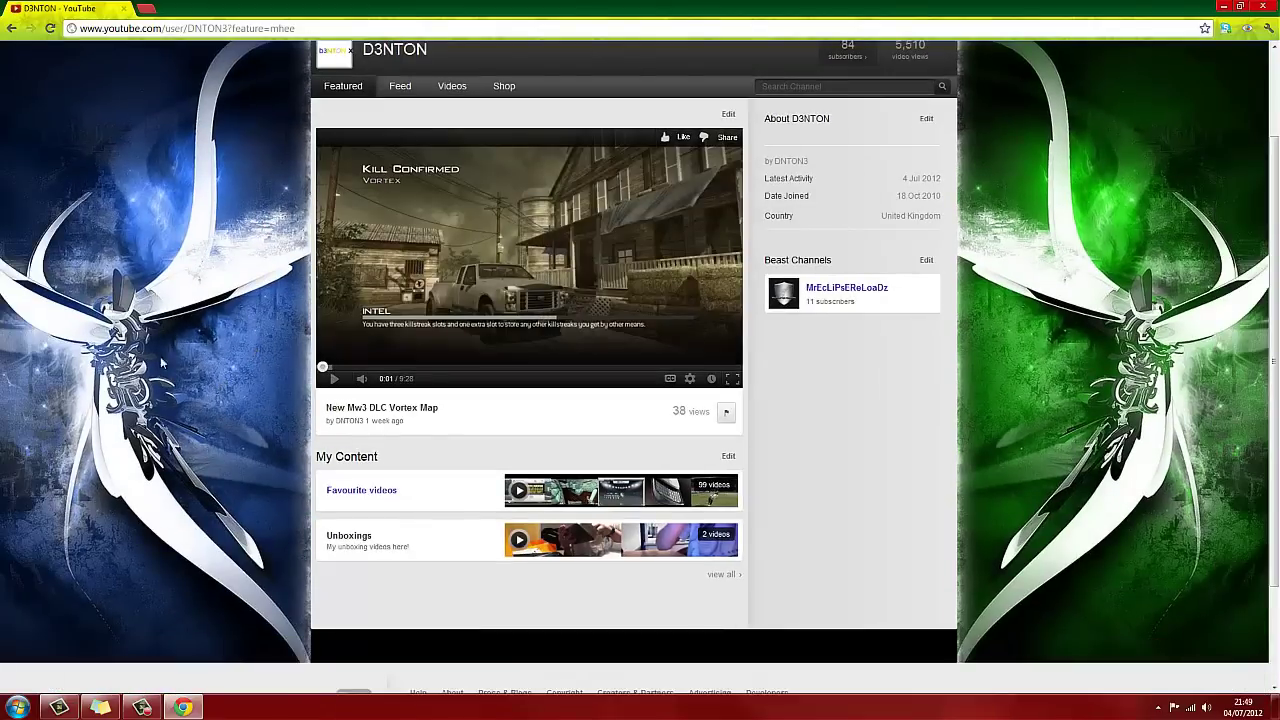
{"action": "scroll", "coordinate": [300, 330], "scroll_direction": "up", "scroll_amount": 2}
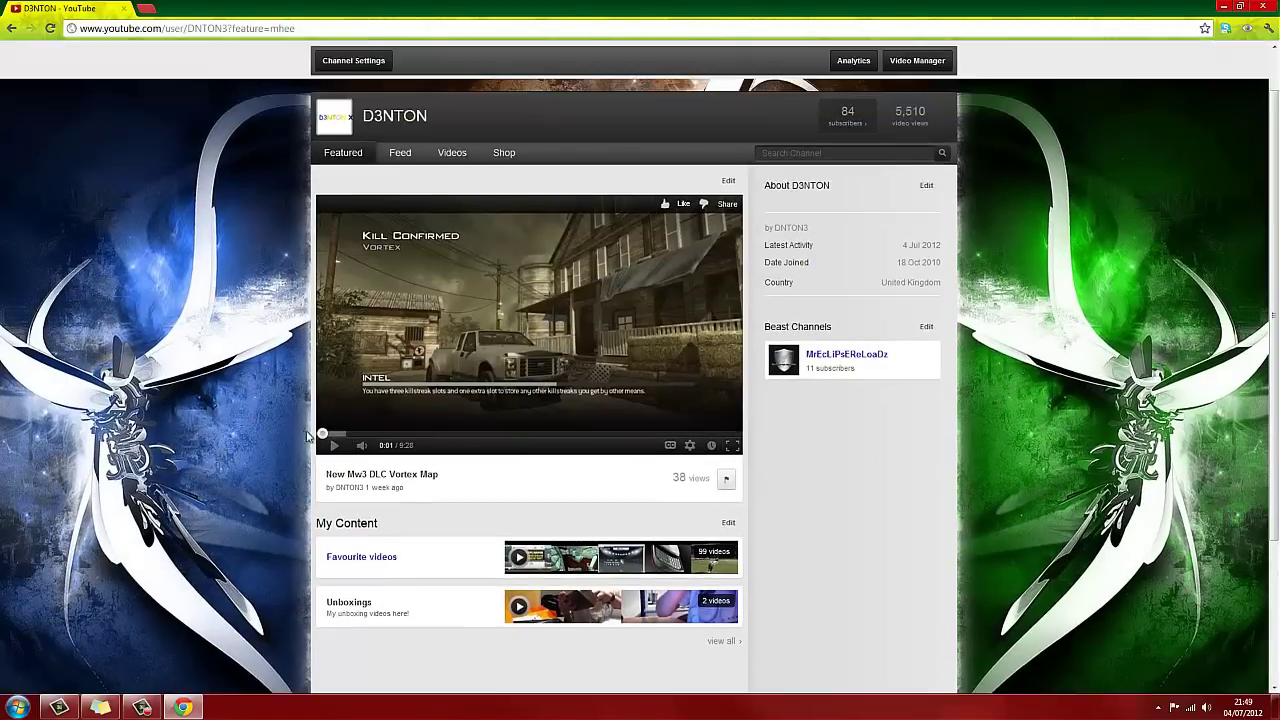
{"action": "scroll", "coordinate": [600, 400], "scroll_direction": "down", "scroll_amount": 2}
{"action": "scroll", "coordinate": [620, 400], "scroll_direction": "down", "scroll_amount": 2}
{"action": "scroll", "coordinate": [627, 400], "scroll_direction": "up", "scroll_amount": 4}
{"action": "scroll", "coordinate": [580, 385], "scroll_direction": "up", "scroll_amount": 1}
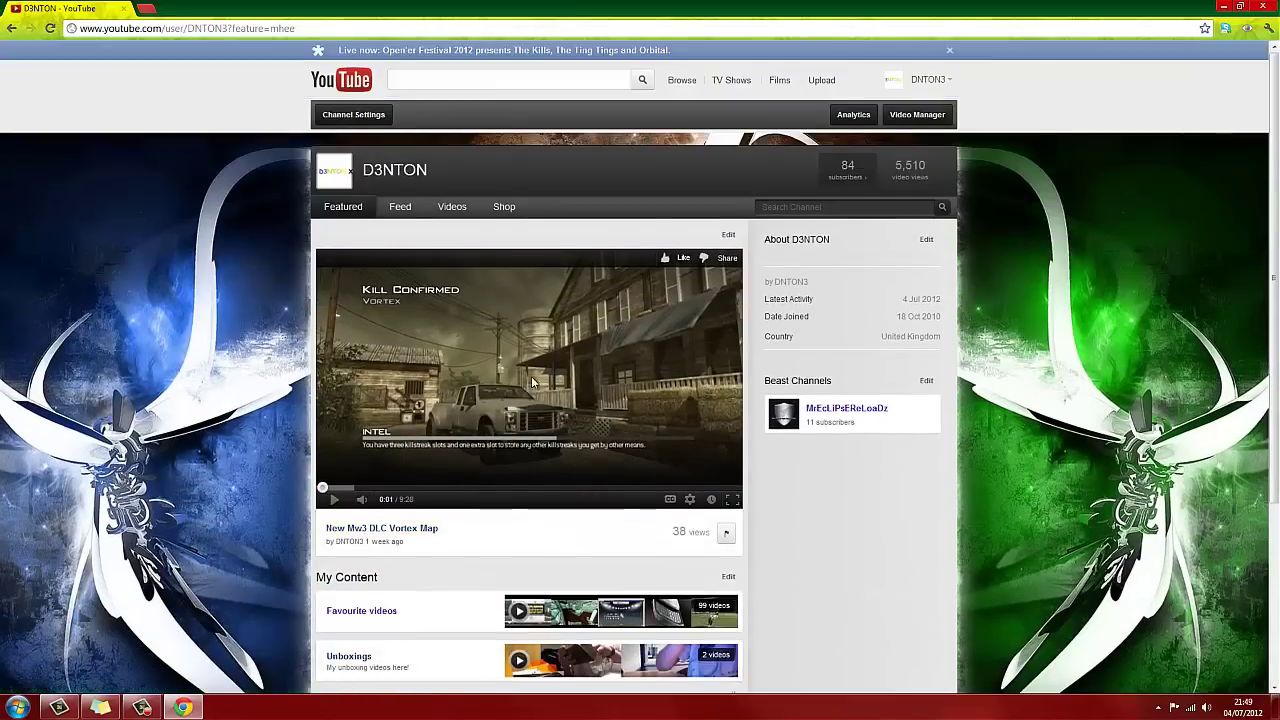
{"action": "scroll", "coordinate": [531, 376], "scroll_direction": "down", "scroll_amount": 1}
{"action": "scroll", "coordinate": [310, 160], "scroll_direction": "up", "scroll_amount": 1}
Open backgroundtube.com from the desktop sticky note, close the YouTube tab, and maximize Chrome.
{"action": "left_click", "coordinate": [280, 30]}
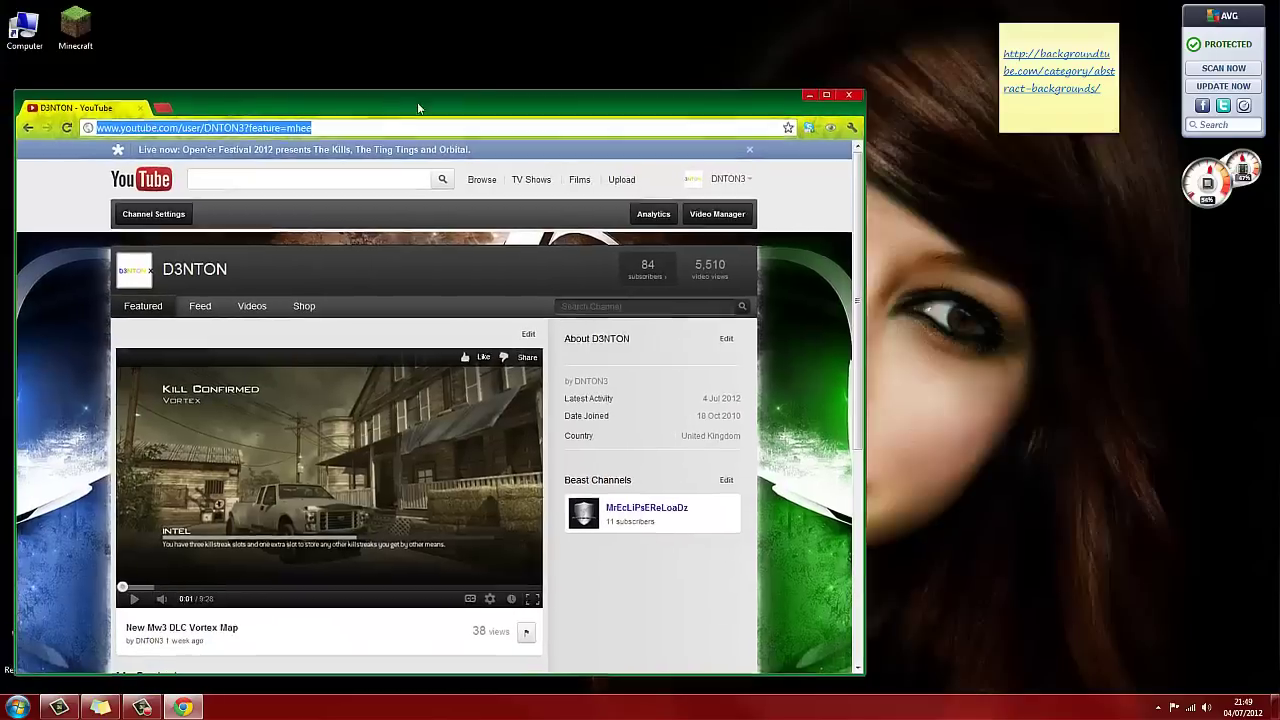
{"action": "left_click_drag", "start_coordinate": [370, 10], "coordinate": [818, 84]}
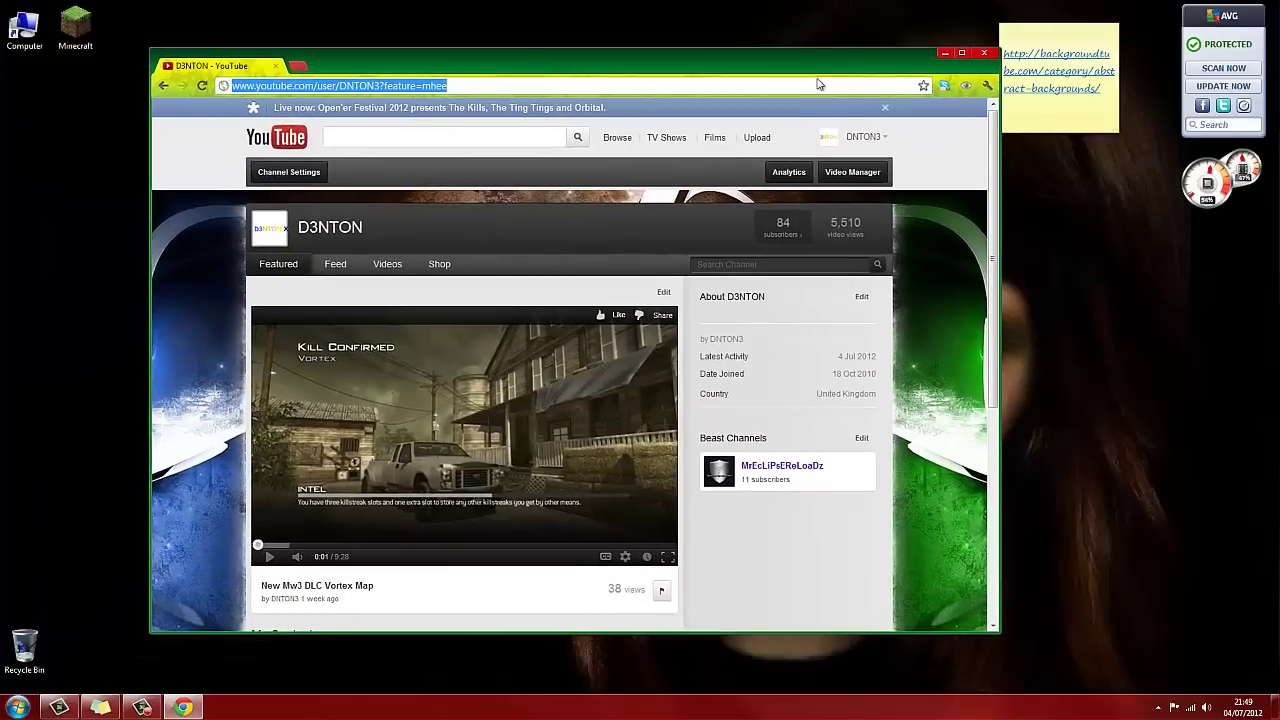
{"action": "left_click", "coordinate": [1077, 91]}
{"action": "left_click", "coordinate": [1077, 91]}
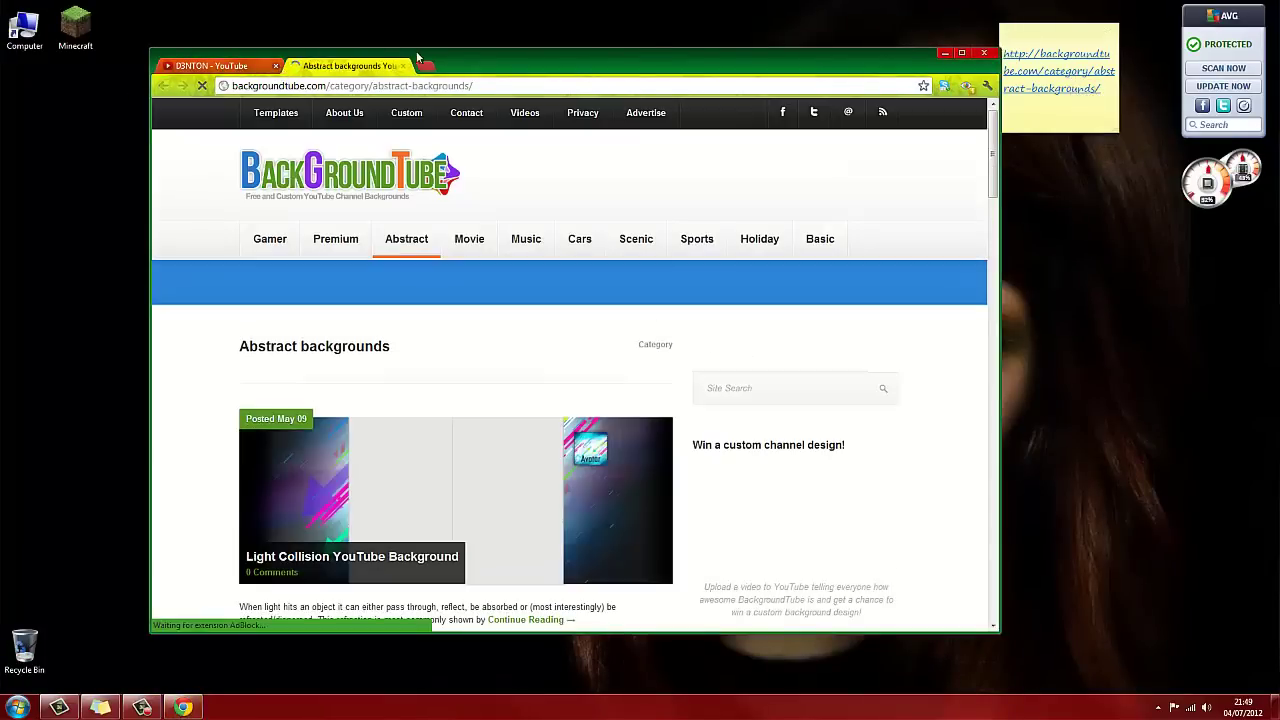
{"action": "left_click", "coordinate": [275, 65]}
{"action": "double_click", "coordinate": [455, 59]}
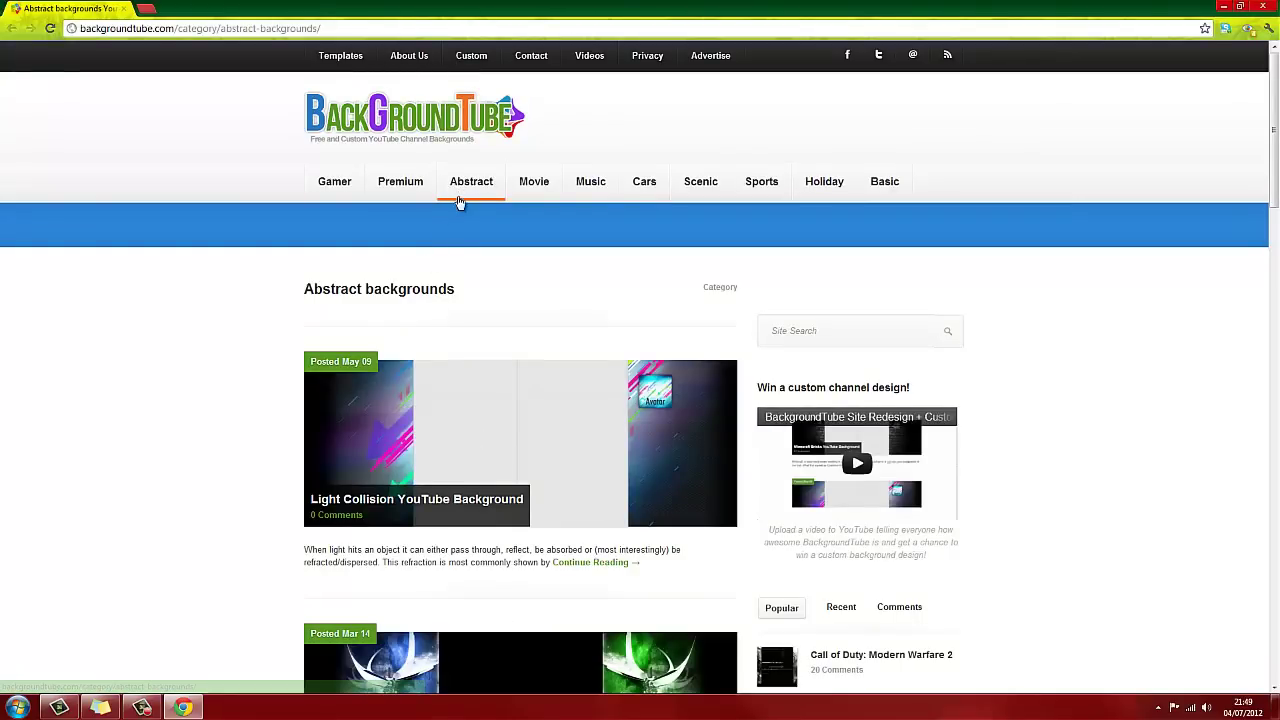
Switch to BackgroundTube's Gamer category and scroll the posts to the Minecraft Bricks background.
{"action": "left_click", "coordinate": [327, 180]}
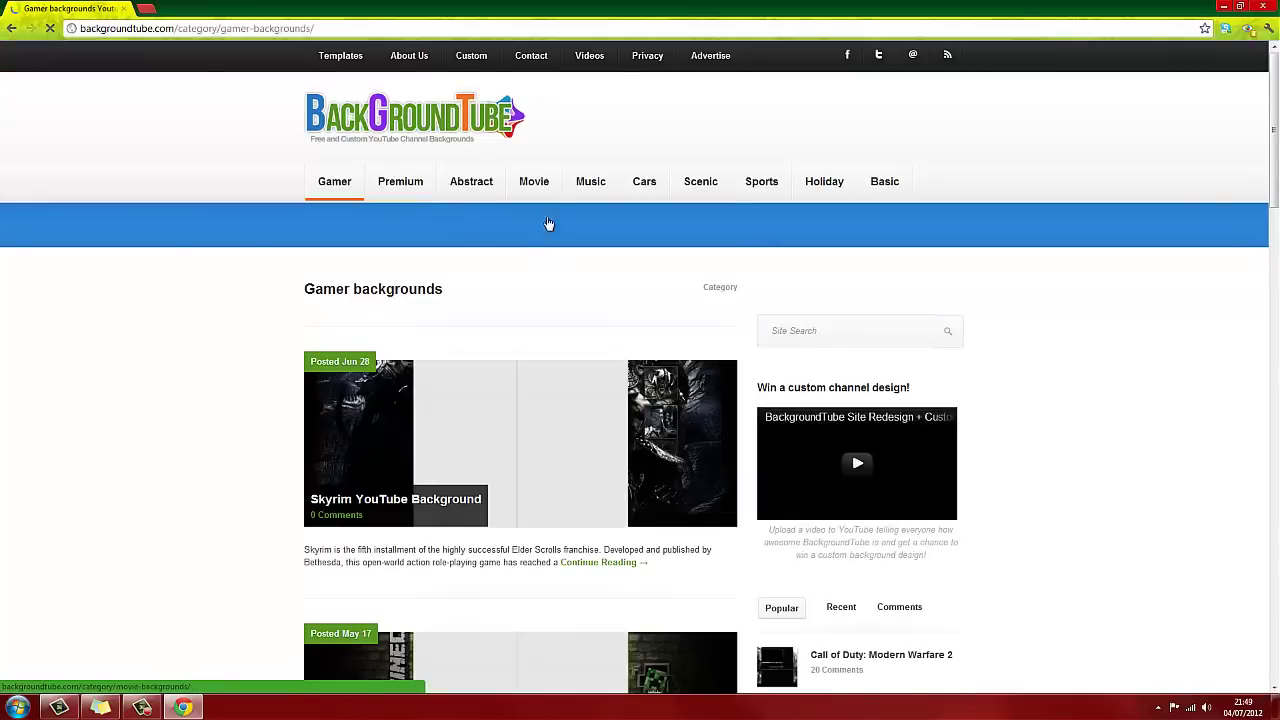
{"action": "scroll", "coordinate": [517, 248], "scroll_direction": "down", "scroll_amount": 2}
{"action": "scroll", "coordinate": [517, 248], "scroll_direction": "up", "scroll_amount": 2}
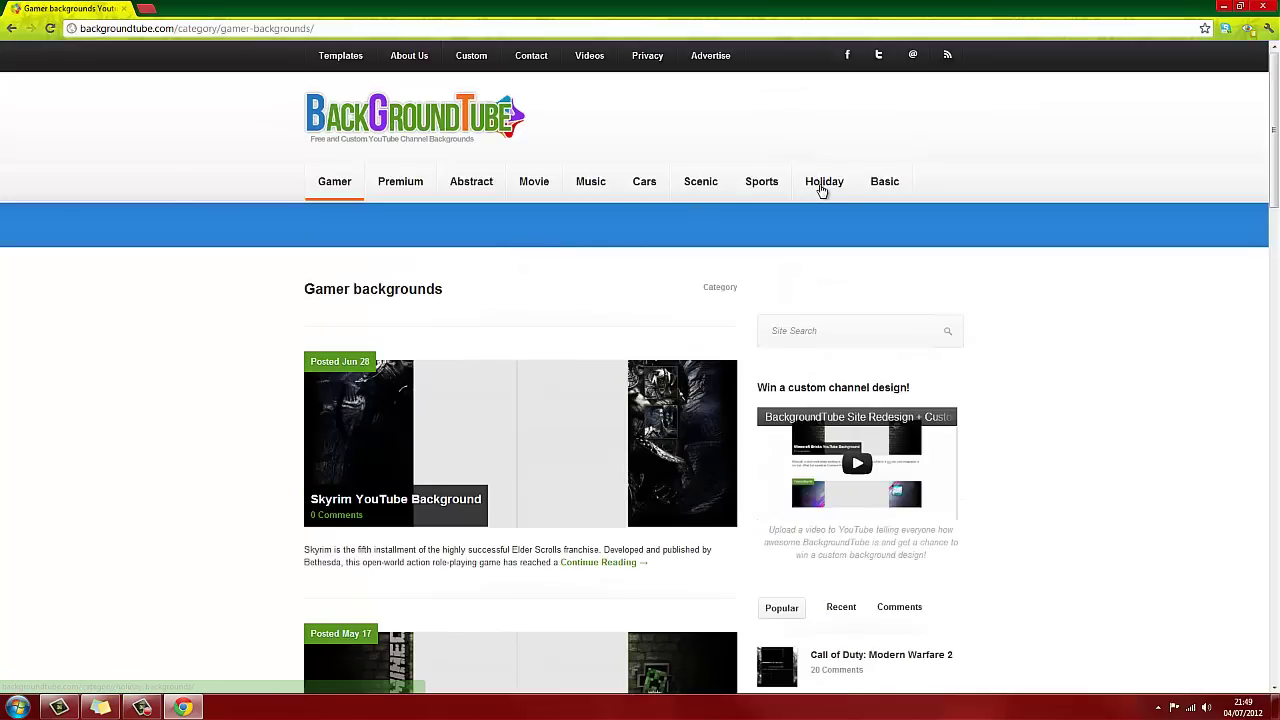
{"action": "scroll", "coordinate": [449, 345], "scroll_direction": "down", "scroll_amount": 1}
{"action": "scroll", "coordinate": [449, 345], "scroll_direction": "down", "scroll_amount": 1}
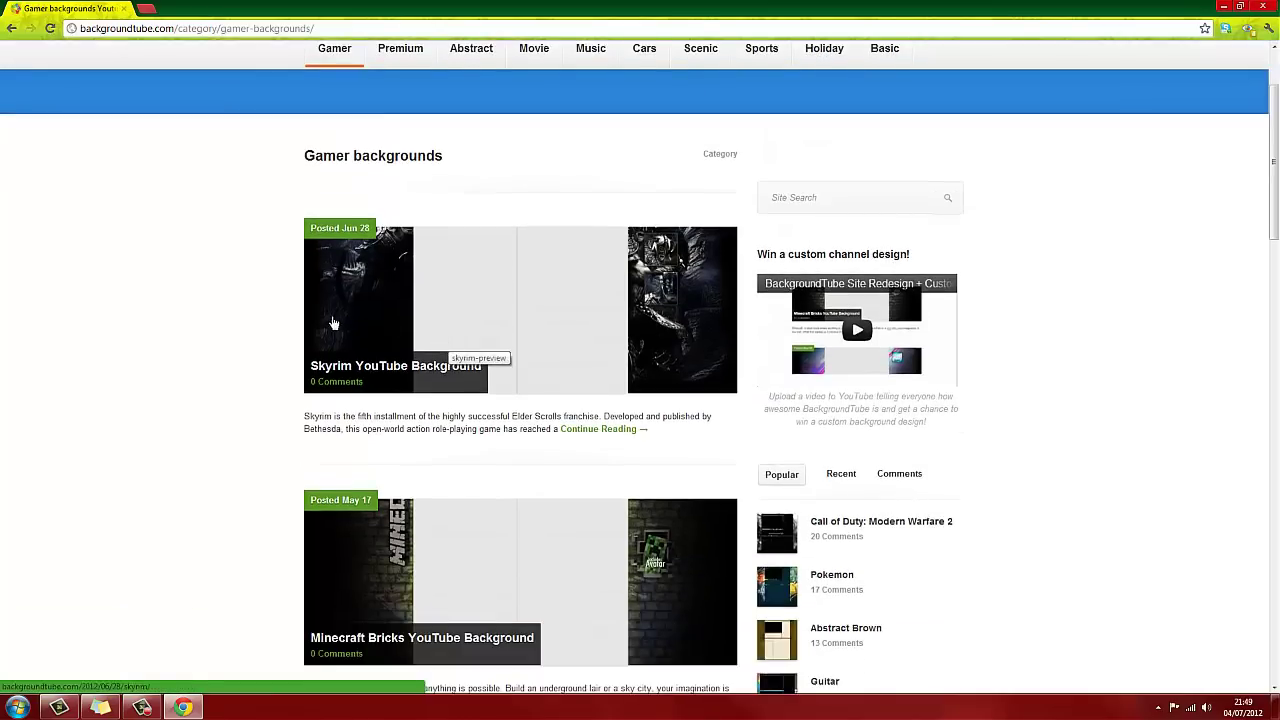
{"action": "scroll", "coordinate": [200, 340], "scroll_direction": "down", "scroll_amount": 1}
{"action": "scroll", "coordinate": [180, 400], "scroll_direction": "down", "scroll_amount": 1}
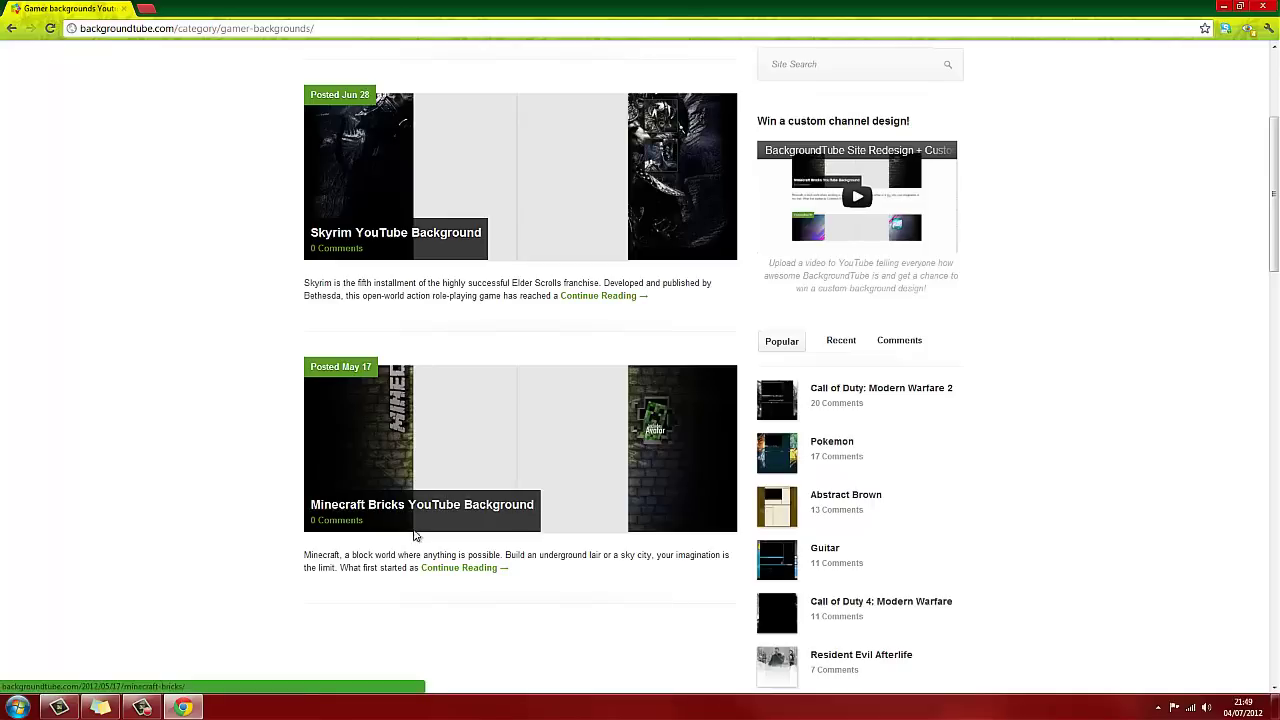
{"action": "scroll", "coordinate": [418, 520], "scroll_direction": "down", "scroll_amount": 4}
{"action": "scroll", "coordinate": [420, 514], "scroll_direction": "down", "scroll_amount": 2}
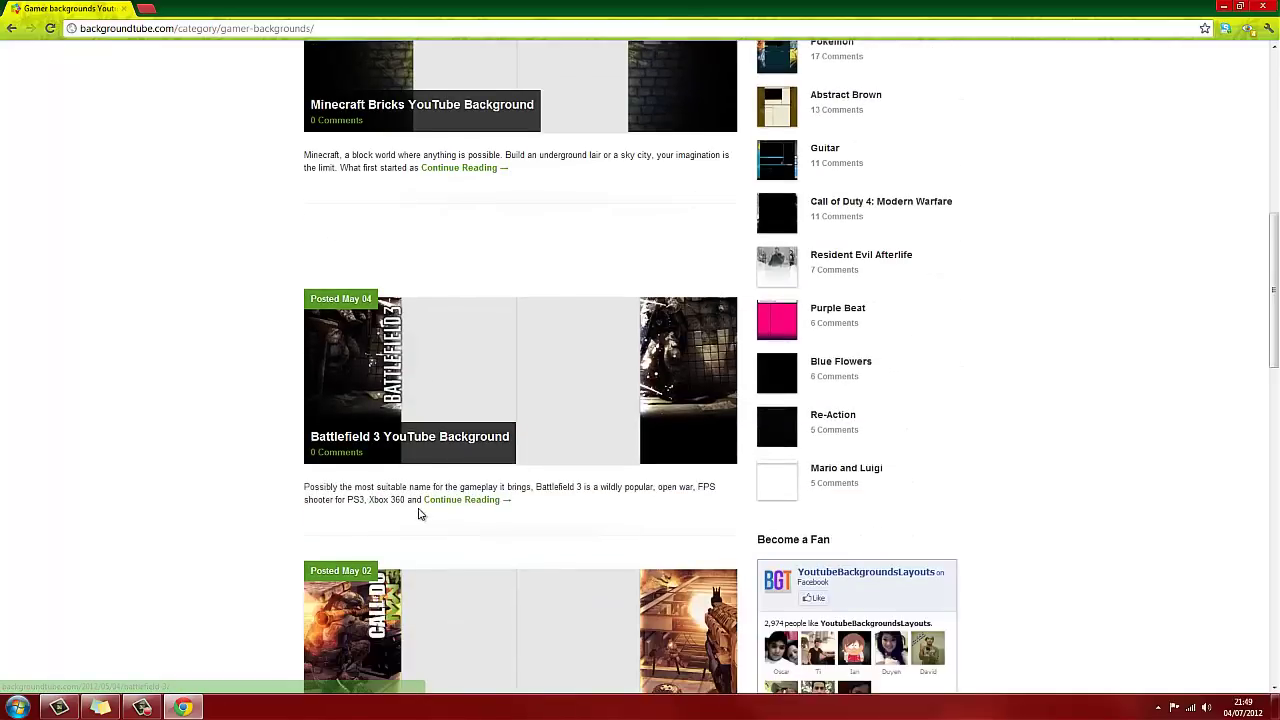
{"action": "scroll", "coordinate": [420, 514], "scroll_direction": "down", "scroll_amount": 3}
{"action": "scroll", "coordinate": [417, 451], "scroll_direction": "down", "scroll_amount": 1}
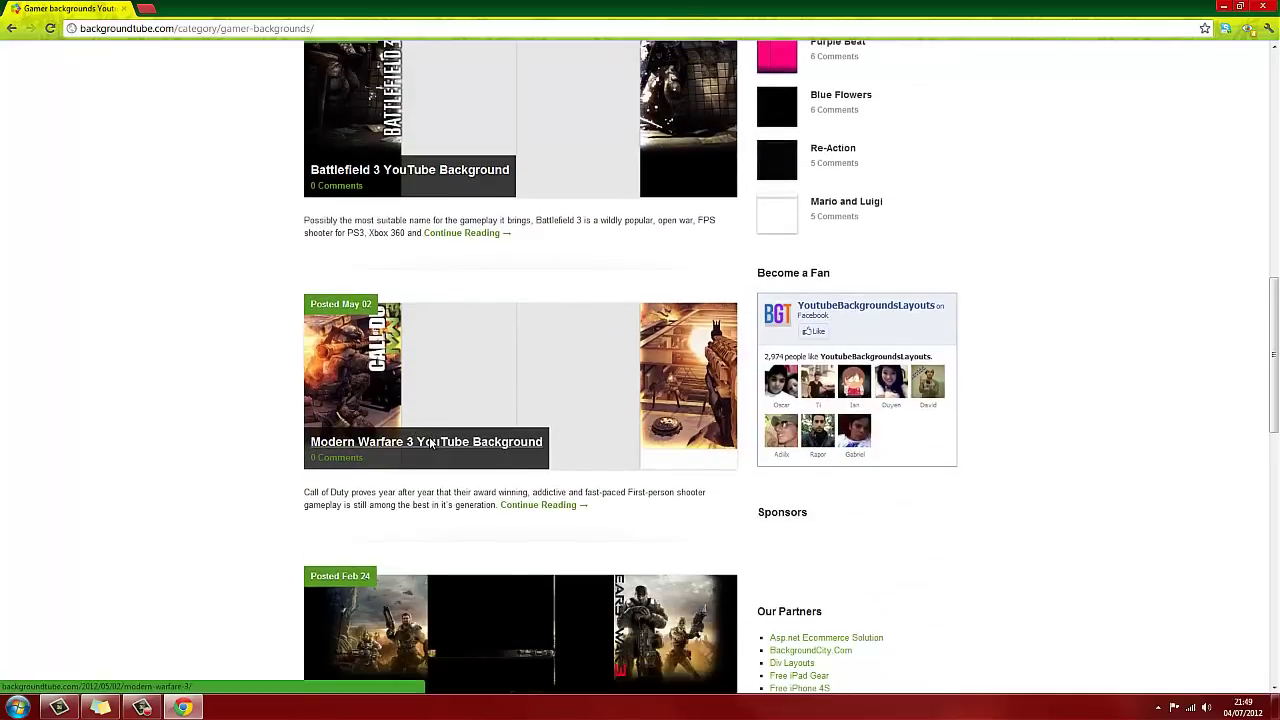
{"action": "scroll", "coordinate": [430, 443], "scroll_direction": "down", "scroll_amount": 1}
{"action": "scroll", "coordinate": [430, 443], "scroll_direction": "down", "scroll_amount": 1}
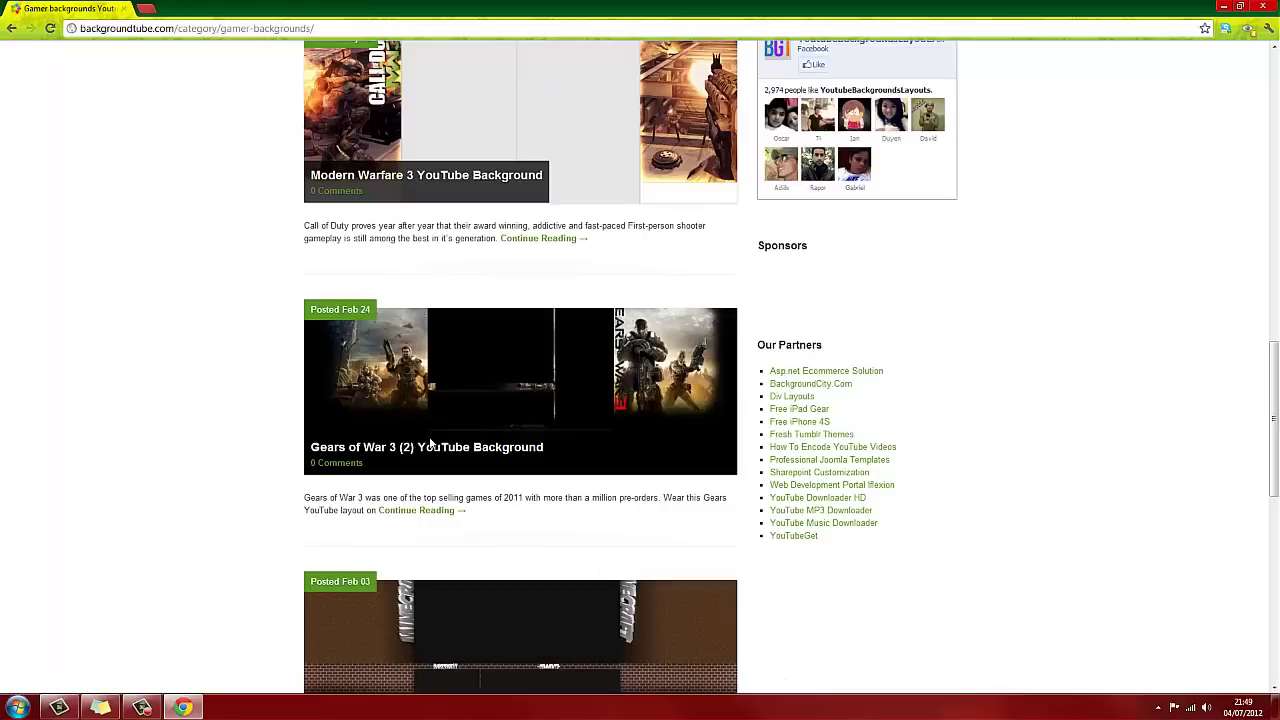
{"action": "scroll", "coordinate": [430, 443], "scroll_direction": "down", "scroll_amount": 1}
{"action": "scroll", "coordinate": [73, 461], "scroll_direction": "down", "scroll_amount": 1}
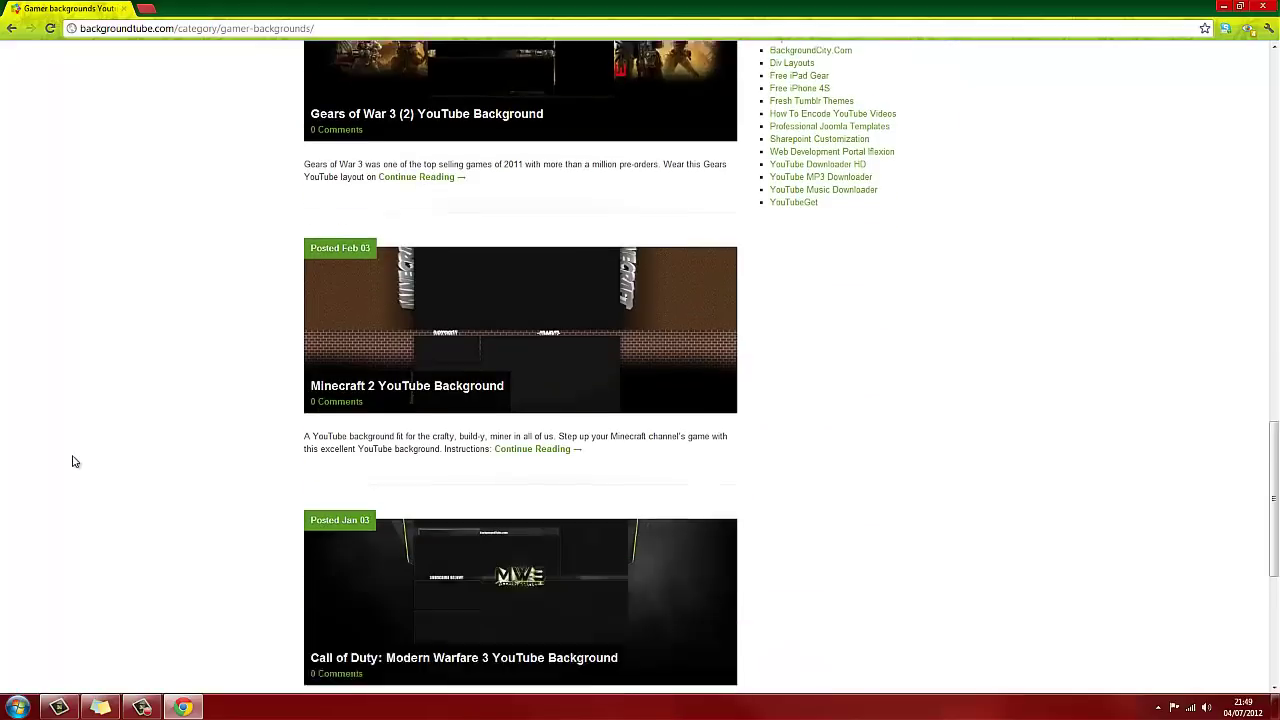
{"action": "scroll", "coordinate": [73, 461], "scroll_direction": "down", "scroll_amount": 1}
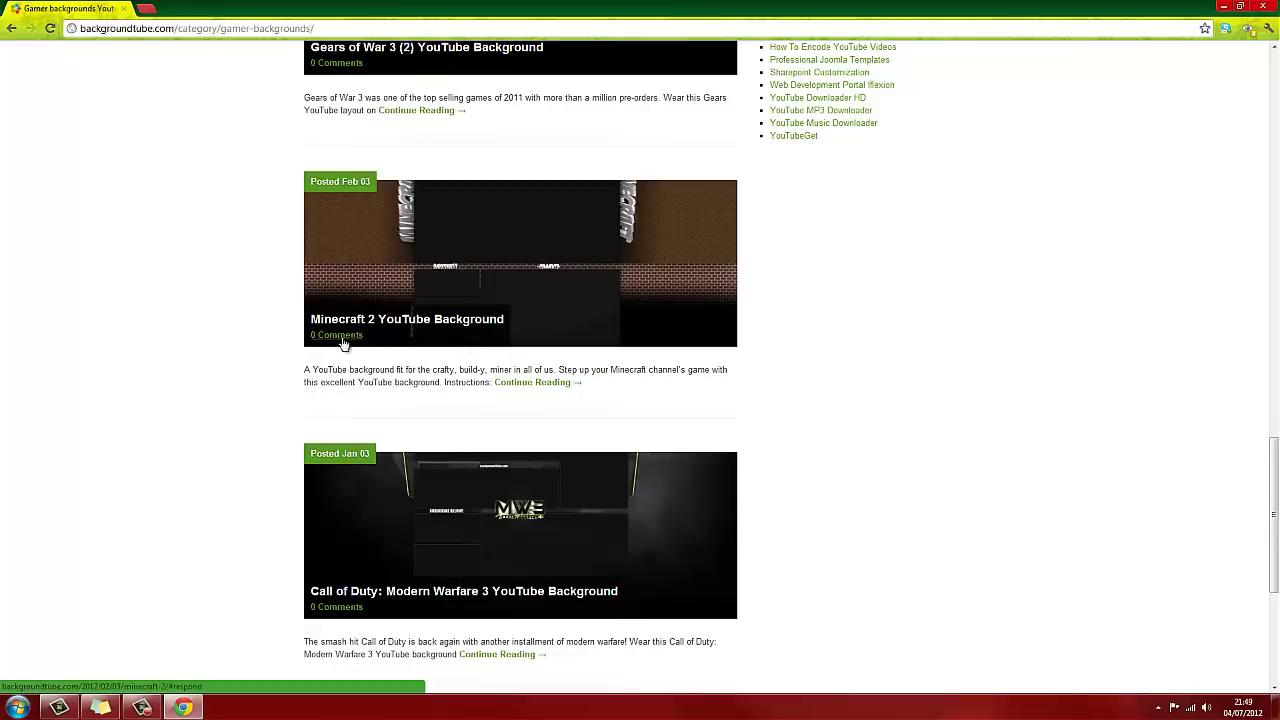
{"action": "scroll", "coordinate": [426, 530], "scroll_direction": "up", "scroll_amount": 2}
{"action": "scroll", "coordinate": [426, 530], "scroll_direction": "up", "scroll_amount": 1}
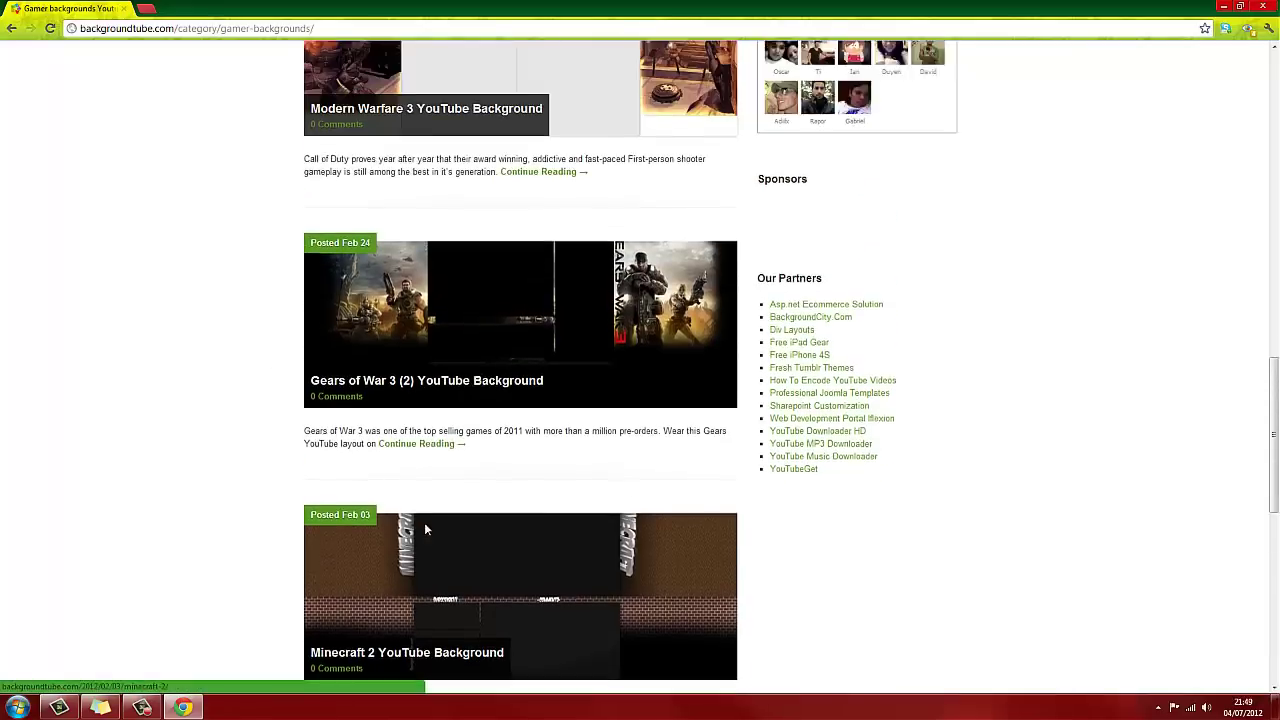
{"action": "scroll", "coordinate": [426, 530], "scroll_direction": "up", "scroll_amount": 2}
{"action": "scroll", "coordinate": [426, 530], "scroll_direction": "up", "scroll_amount": 1}
{"action": "scroll", "coordinate": [426, 530], "scroll_direction": "down", "scroll_amount": 1}
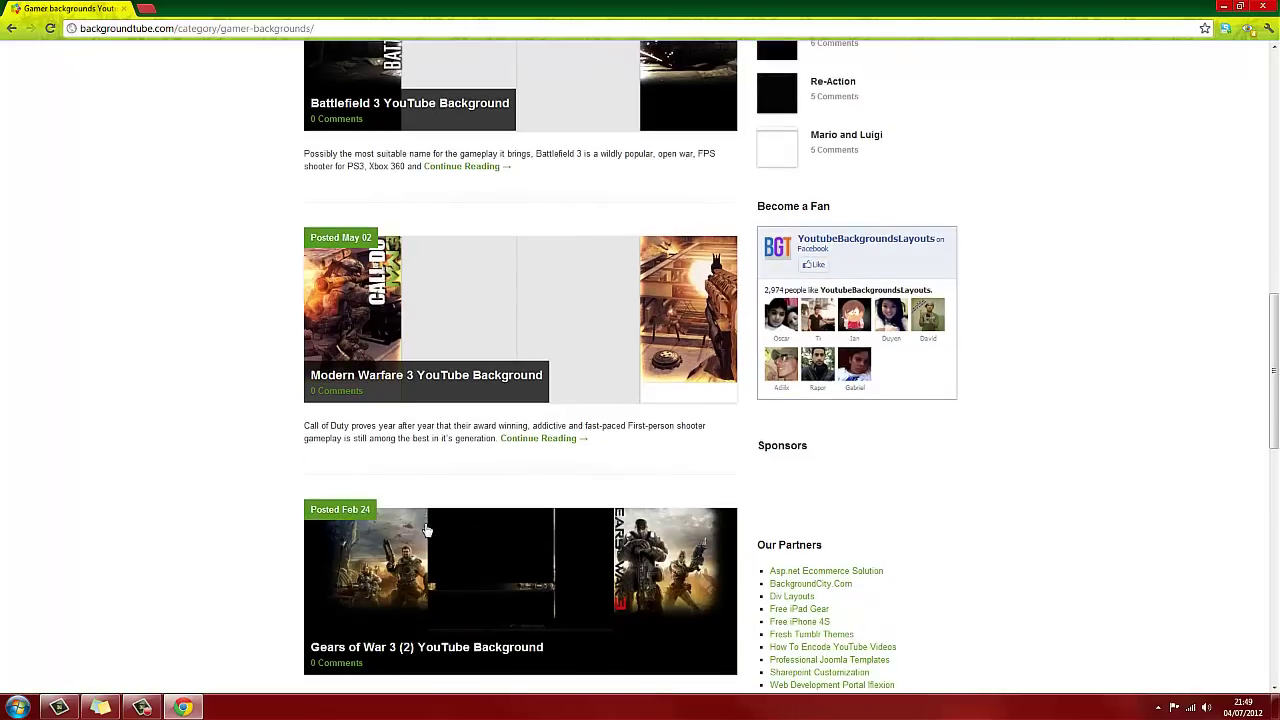
{"action": "scroll", "coordinate": [426, 530], "scroll_direction": "up", "scroll_amount": 1}
{"action": "scroll", "coordinate": [424, 530], "scroll_direction": "up", "scroll_amount": 2}
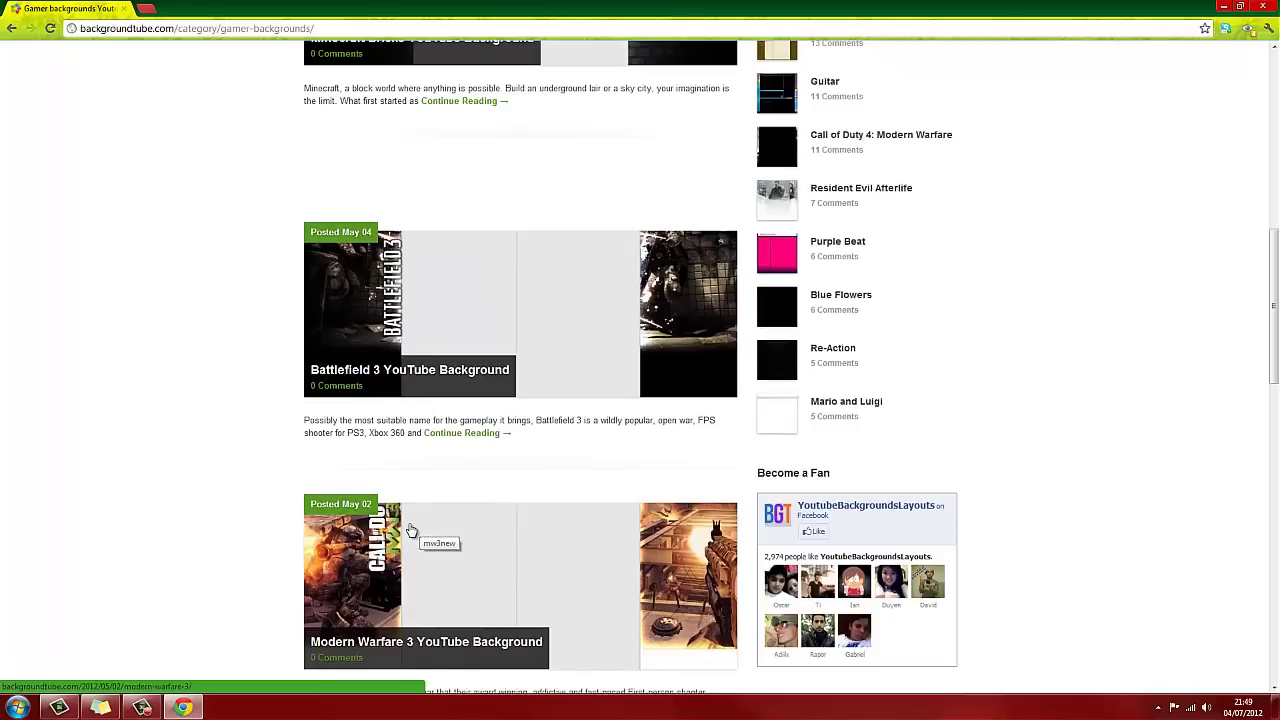
{"action": "scroll", "coordinate": [391, 529], "scroll_direction": "up", "scroll_amount": 4}
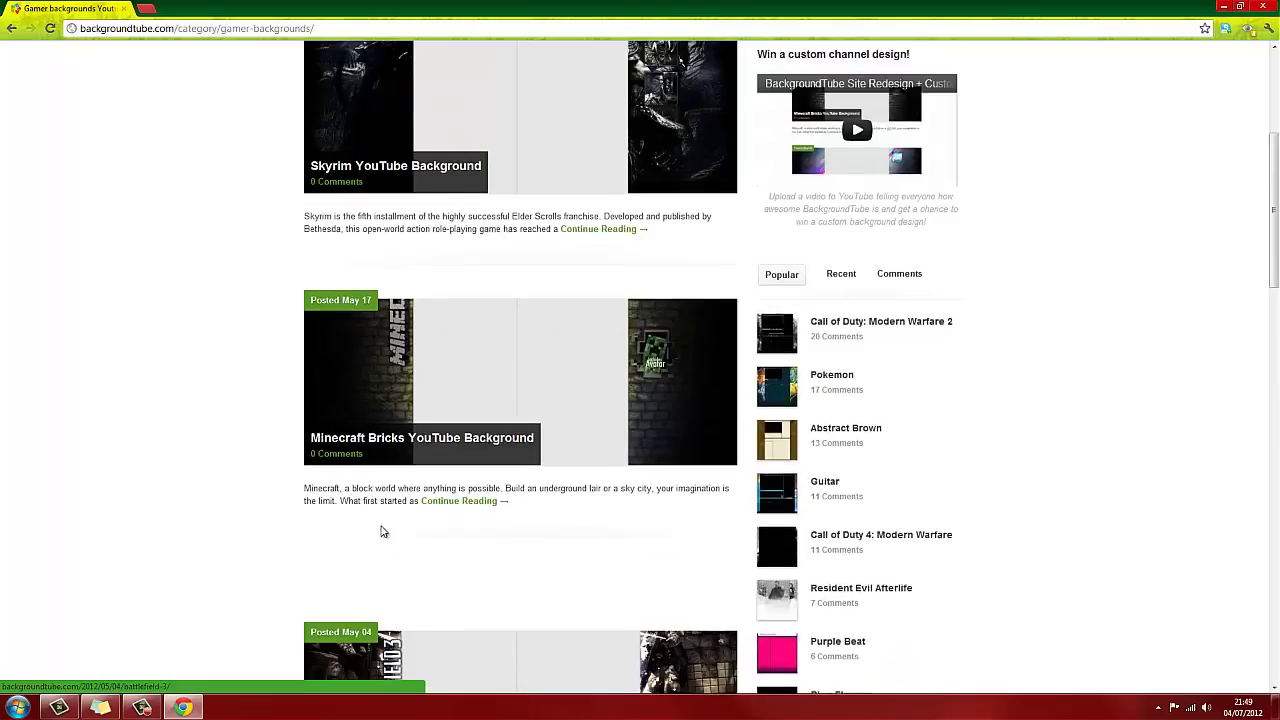
{"action": "scroll", "coordinate": [391, 529], "scroll_direction": "up", "scroll_amount": 3}
{"action": "scroll", "coordinate": [613, 467], "scroll_direction": "down", "scroll_amount": 3}
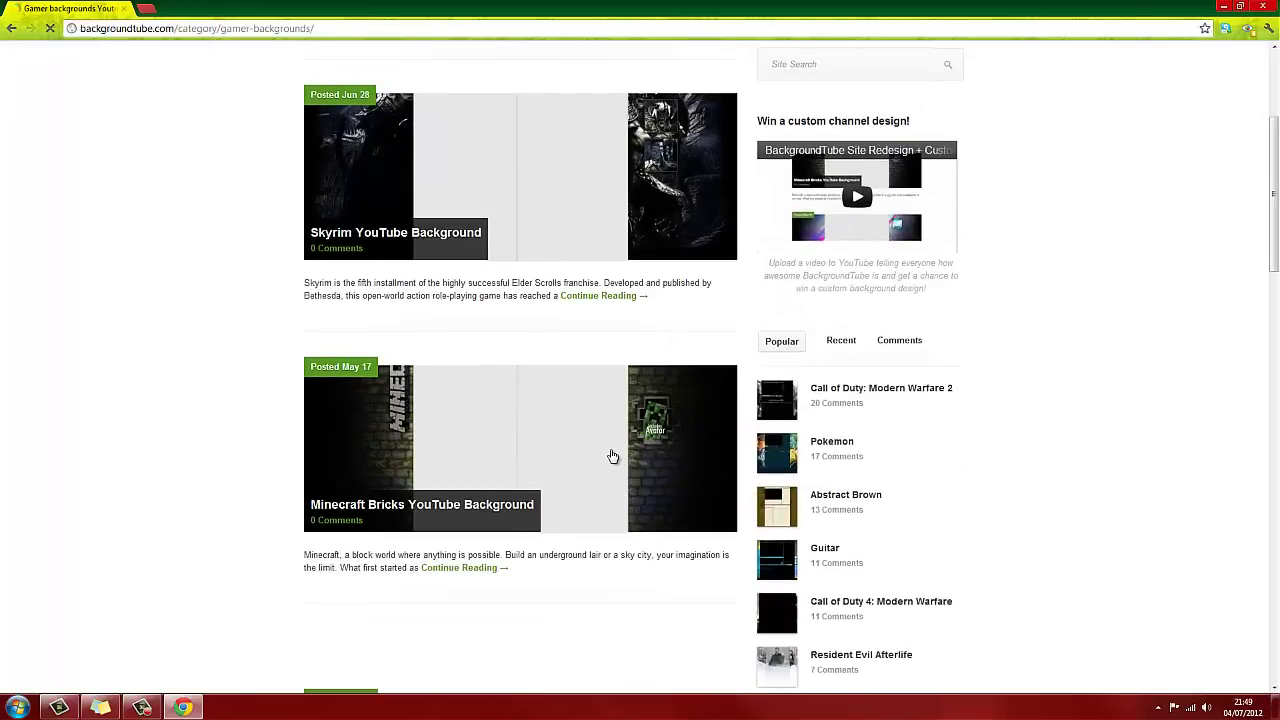
Open the Minecraft Bricks post and save its image to the Desktop as minecraftbrick.jpg.
{"action": "left_click", "coordinate": [611, 462]}
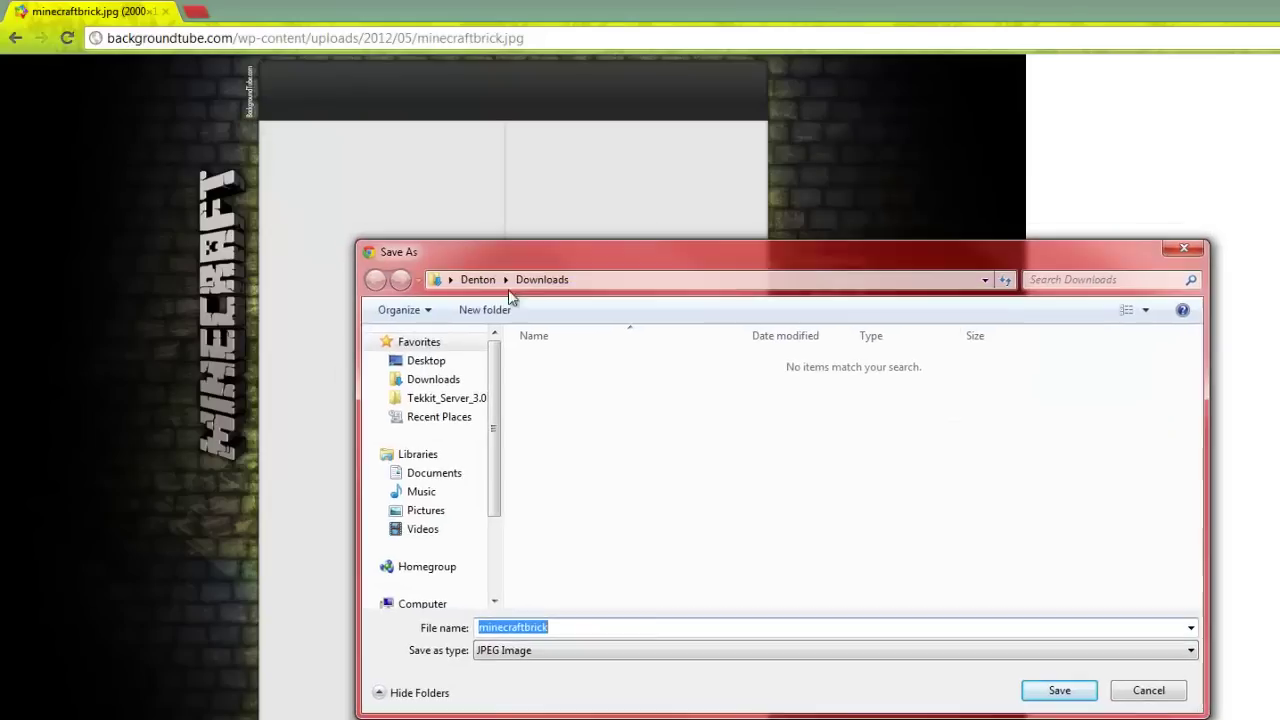
{"action": "left_click", "coordinate": [424, 361]}
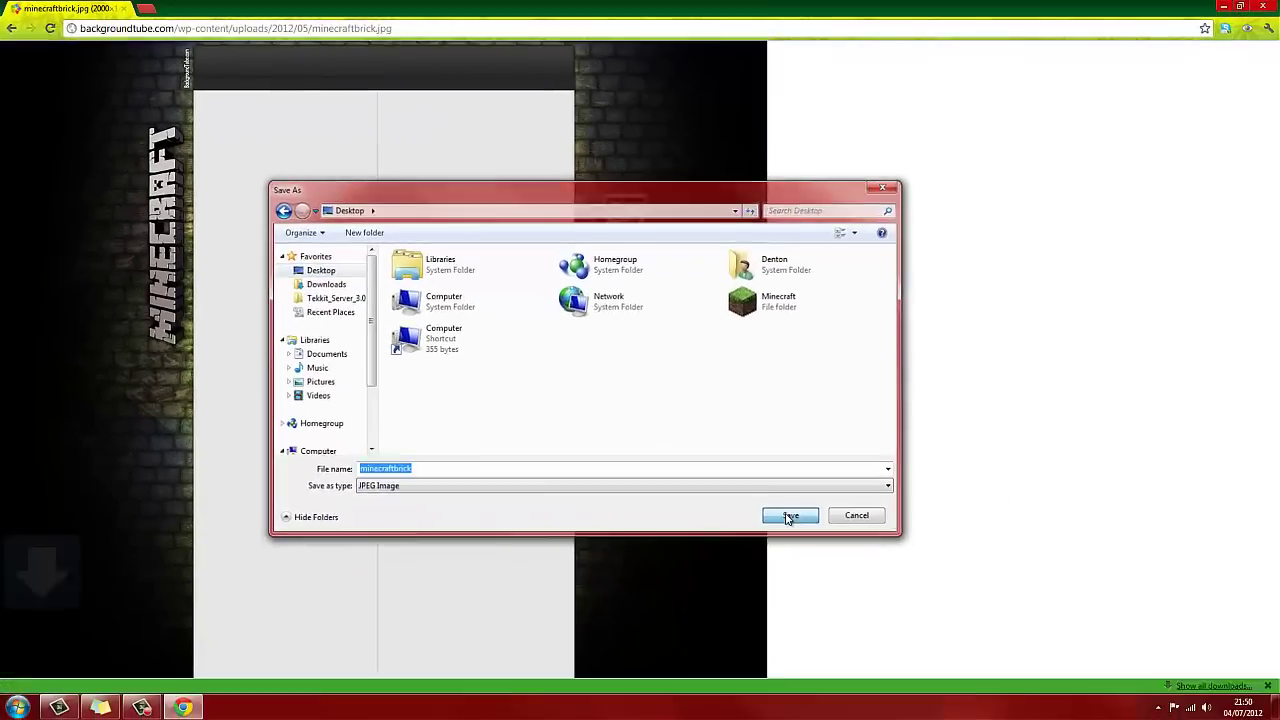
{"action": "left_click", "coordinate": [1059, 690]}
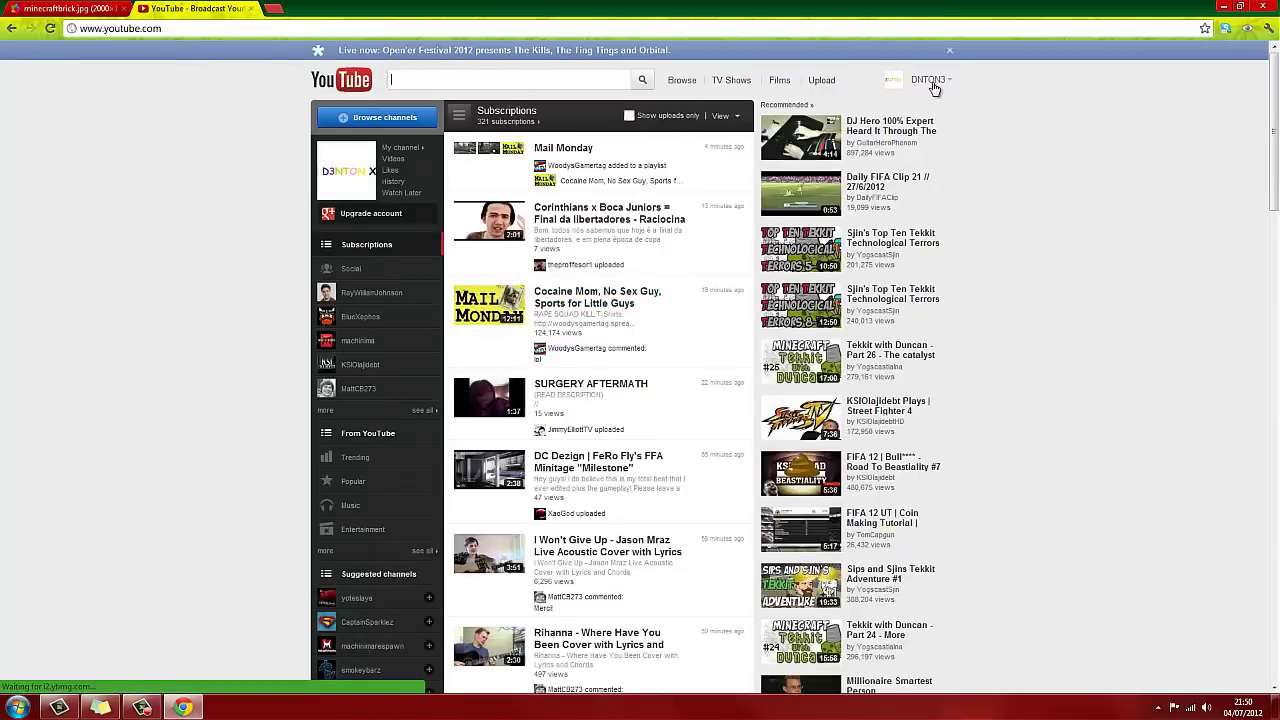
Visit account Settings and the uploaded videos list, then go to the D3NTON channel page.
{"action": "left_click", "coordinate": [935, 79]}
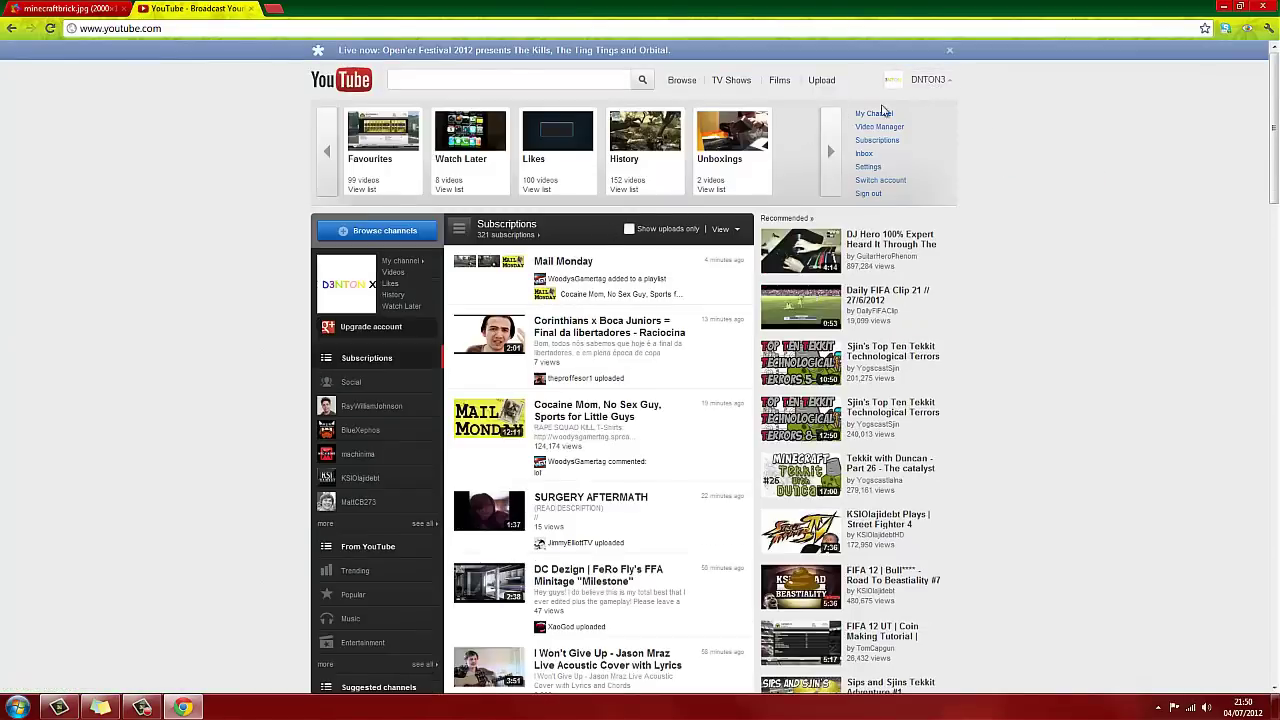
{"action": "left_click", "coordinate": [768, 210]}
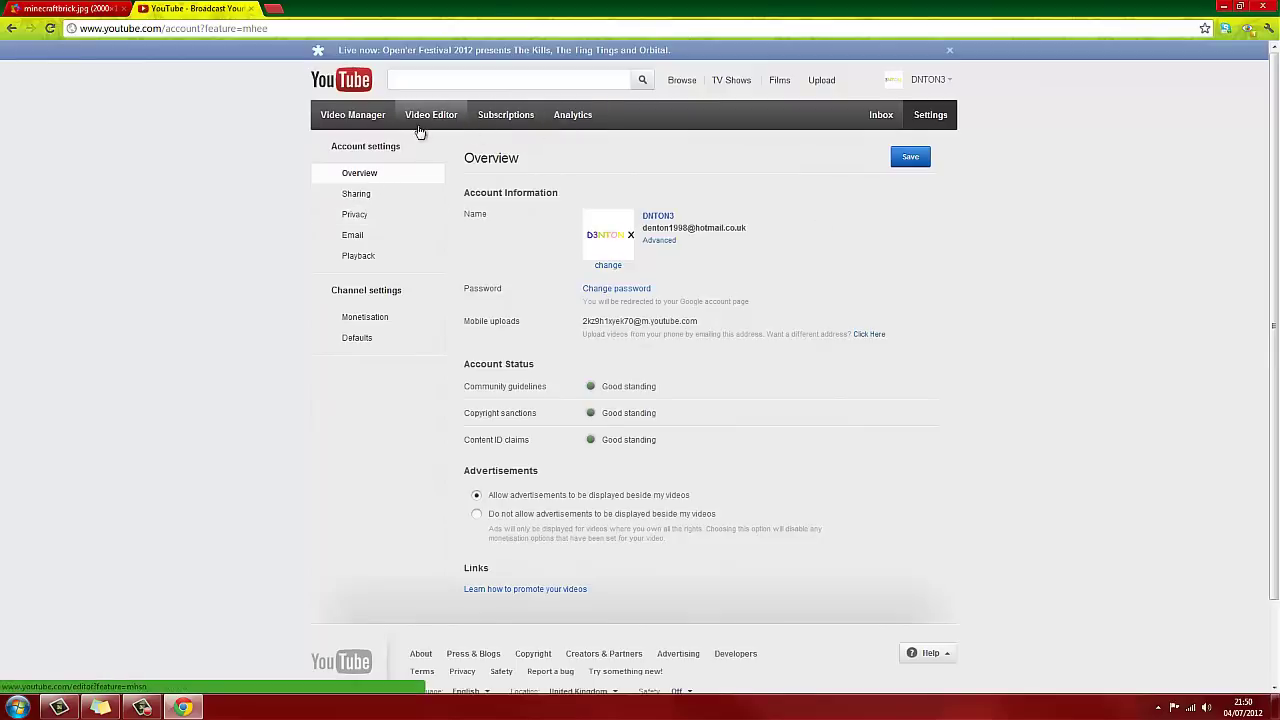
{"action": "left_click", "coordinate": [381, 119]}
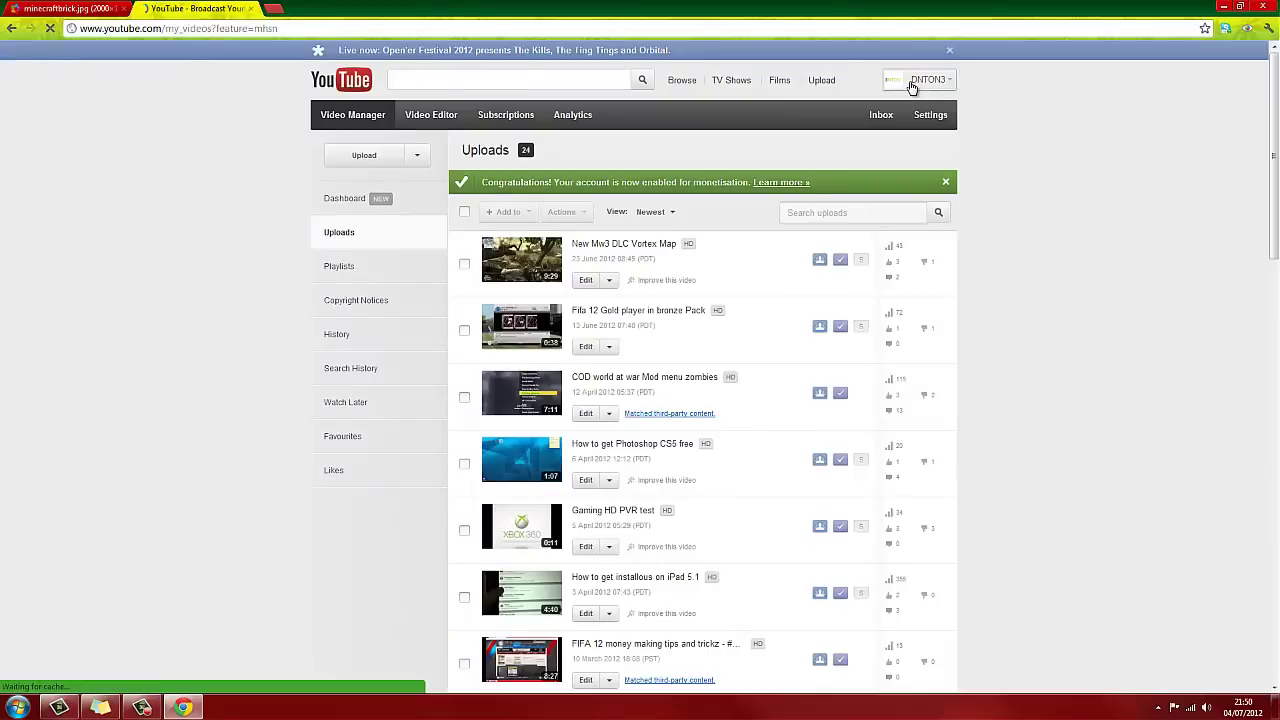
{"action": "left_click", "coordinate": [913, 90]}
{"action": "left_click", "coordinate": [884, 117]}
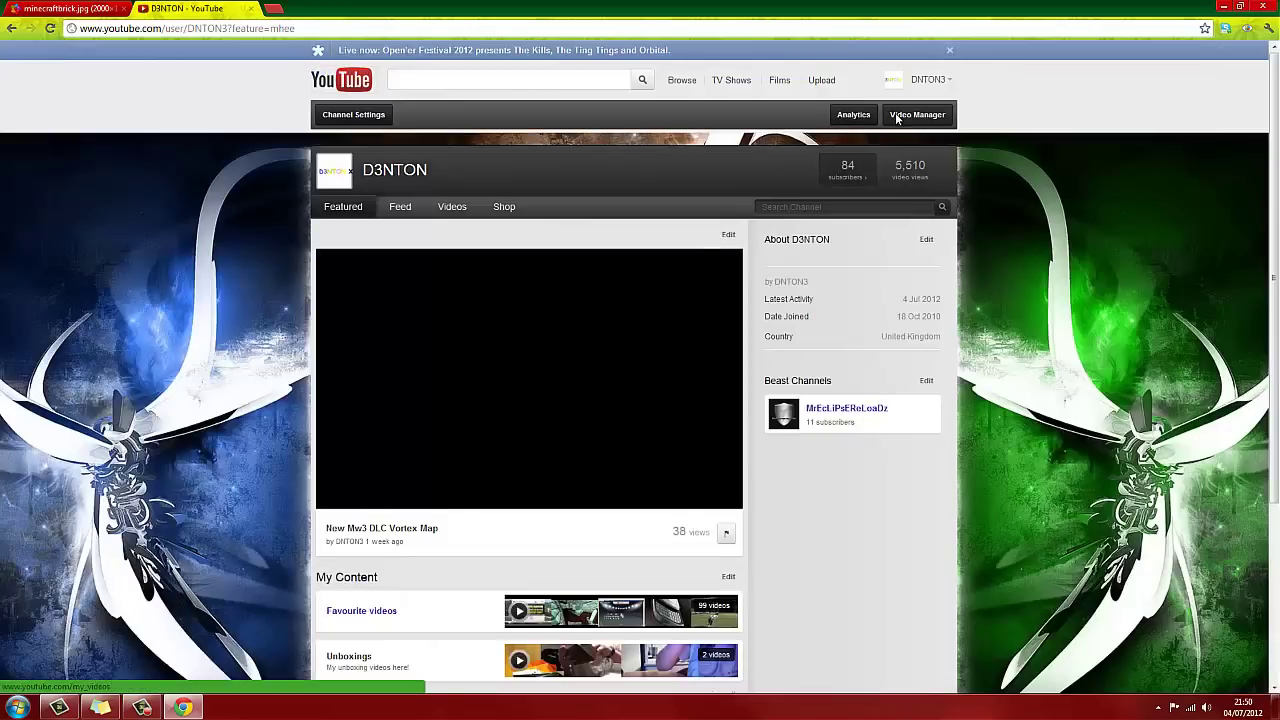
In the channel's Appearance settings, remove the old background and upload minecraftbrick.jpg instead.
{"action": "left_click", "coordinate": [353, 114]}
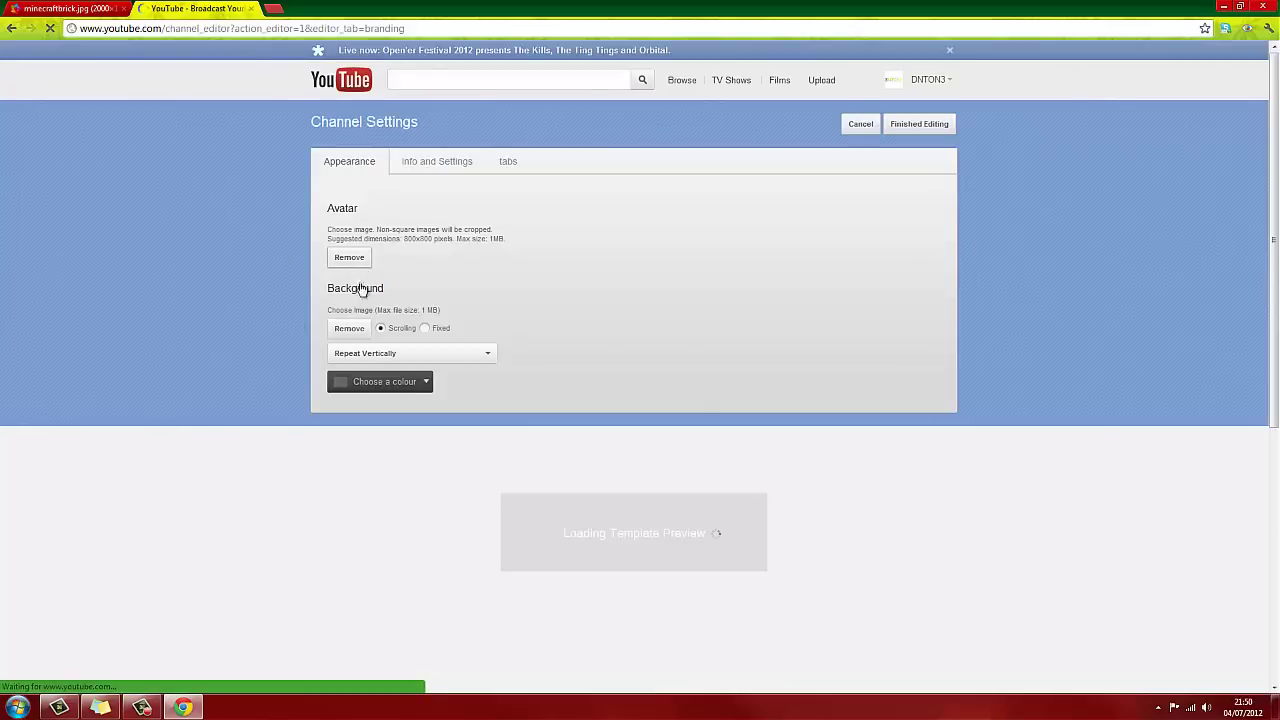
{"action": "left_click", "coordinate": [332, 332]}
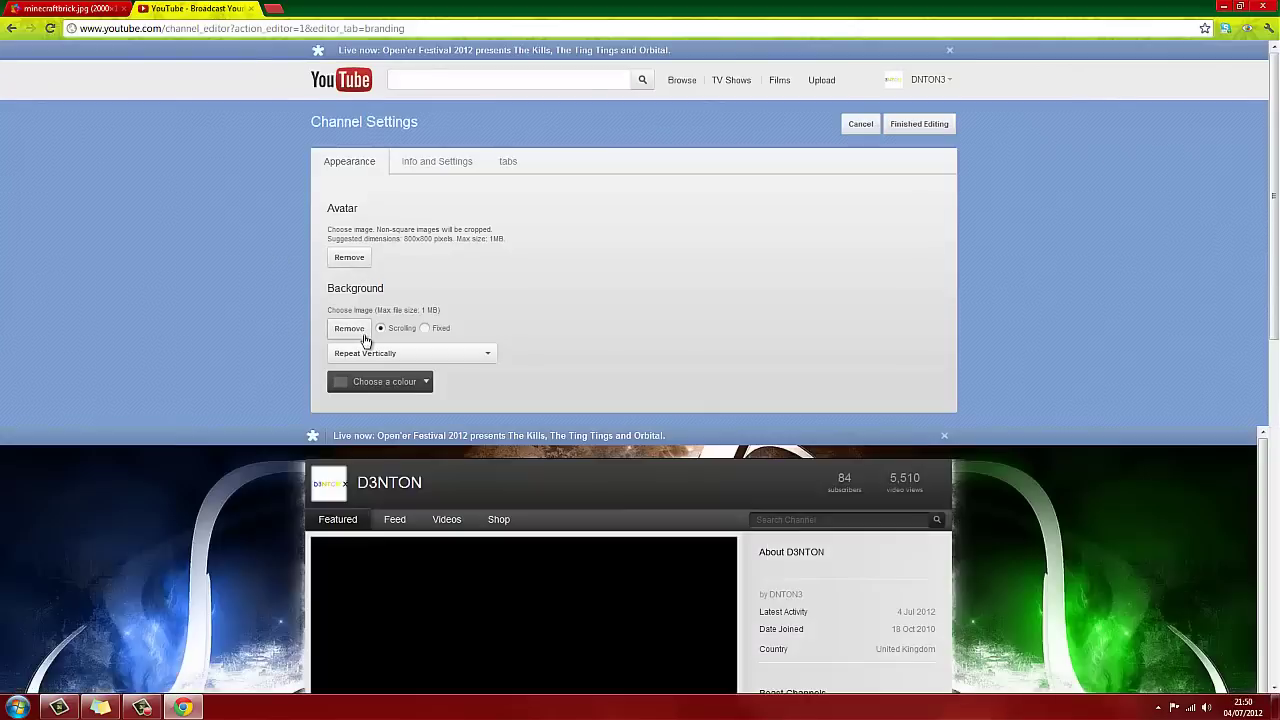
{"action": "scroll", "coordinate": [366, 300], "scroll_direction": "down", "scroll_amount": 1}
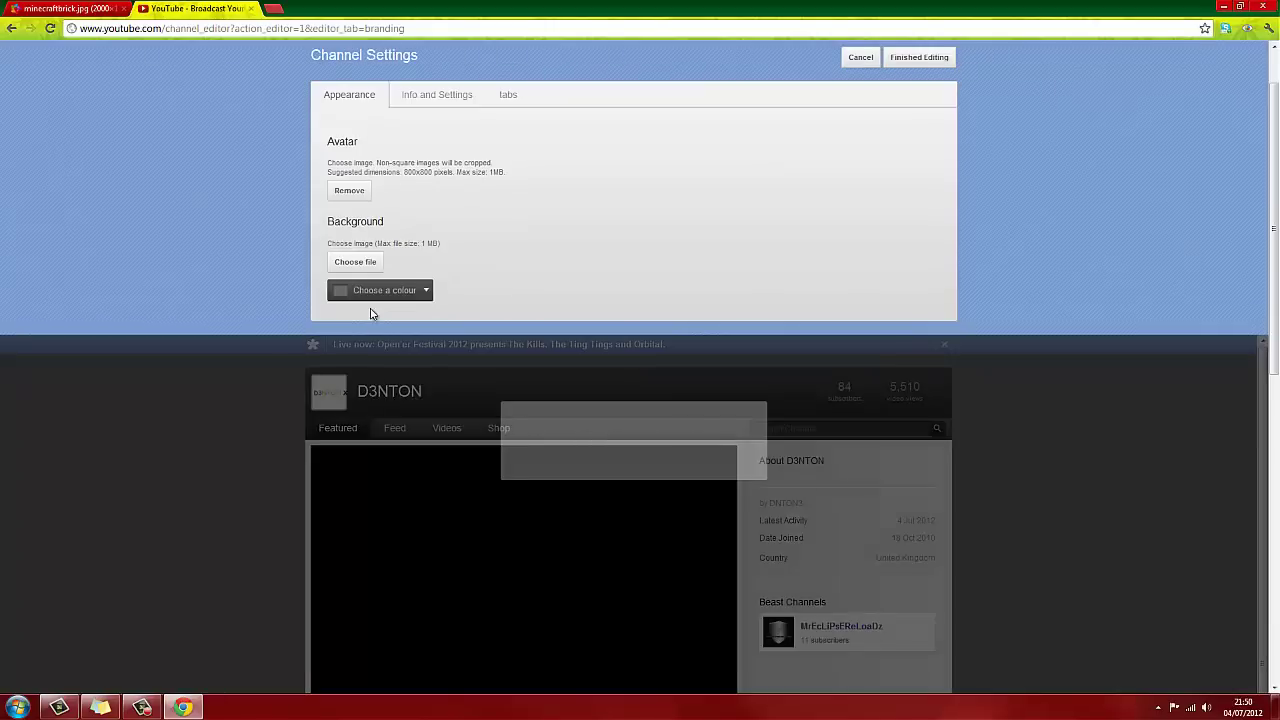
{"action": "left_click", "coordinate": [367, 261]}
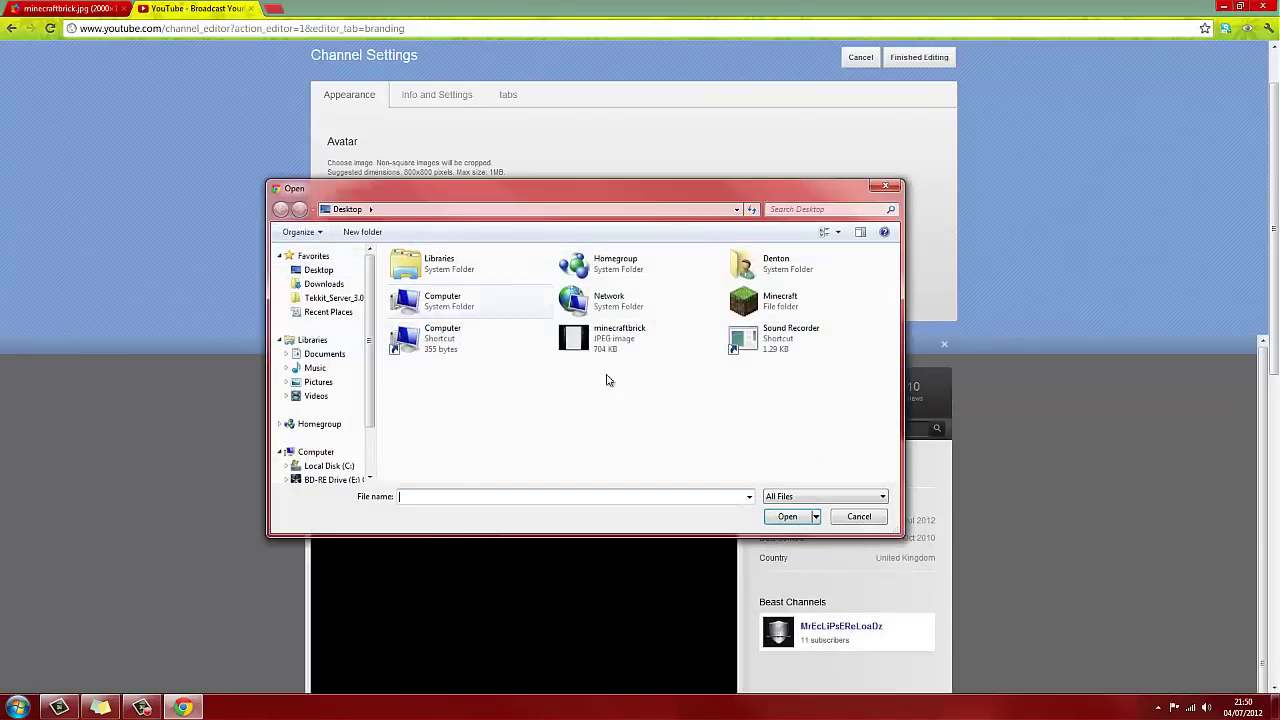
{"action": "double_click", "coordinate": [613, 340]}
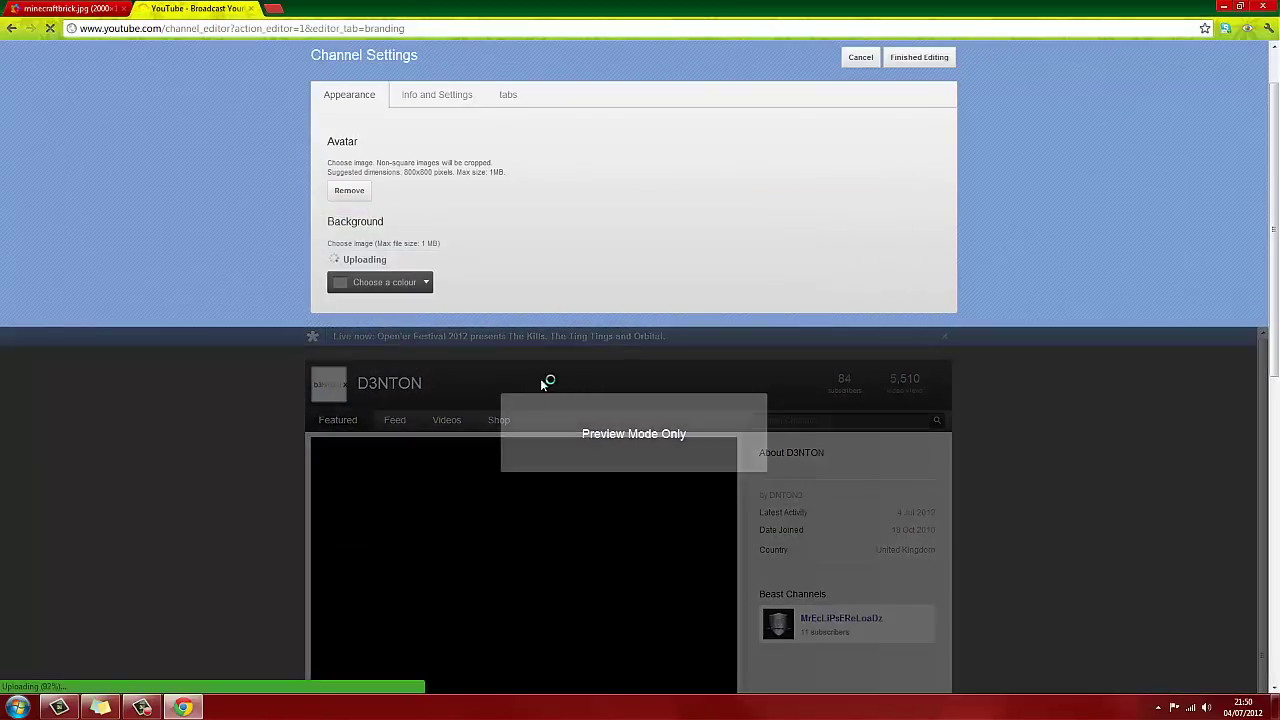
{"action": "scroll", "coordinate": [430, 590], "scroll_direction": "down", "scroll_amount": 1}
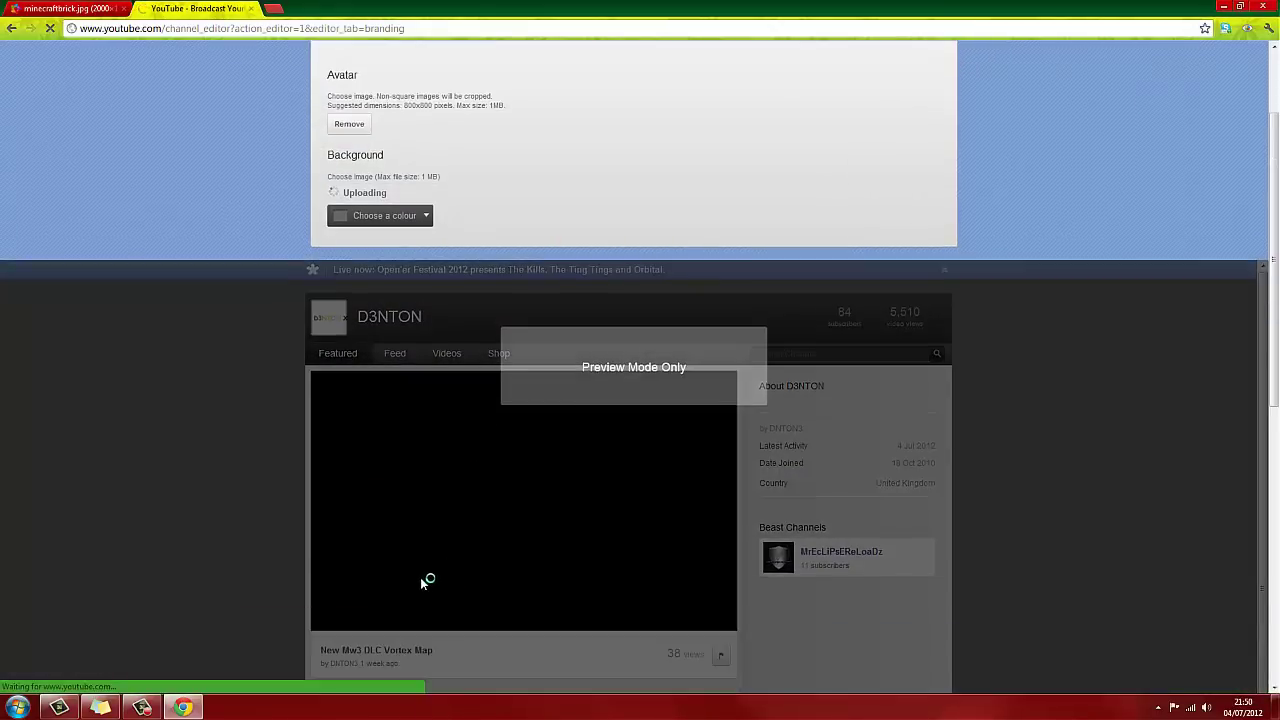
{"action": "scroll", "coordinate": [320, 555], "scroll_direction": "down", "scroll_amount": 1}
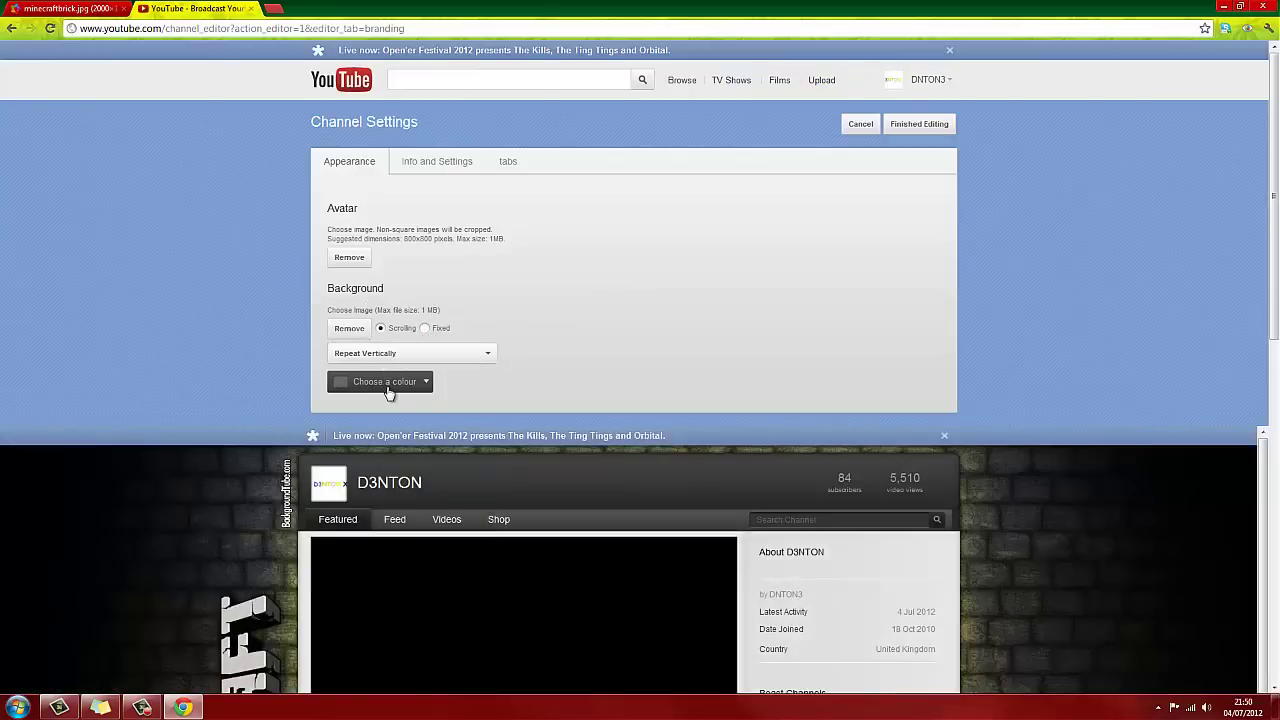
Finish editing to save the brick-wall background, then scroll the D3NTON page to check it.
{"action": "left_click", "coordinate": [946, 127]}
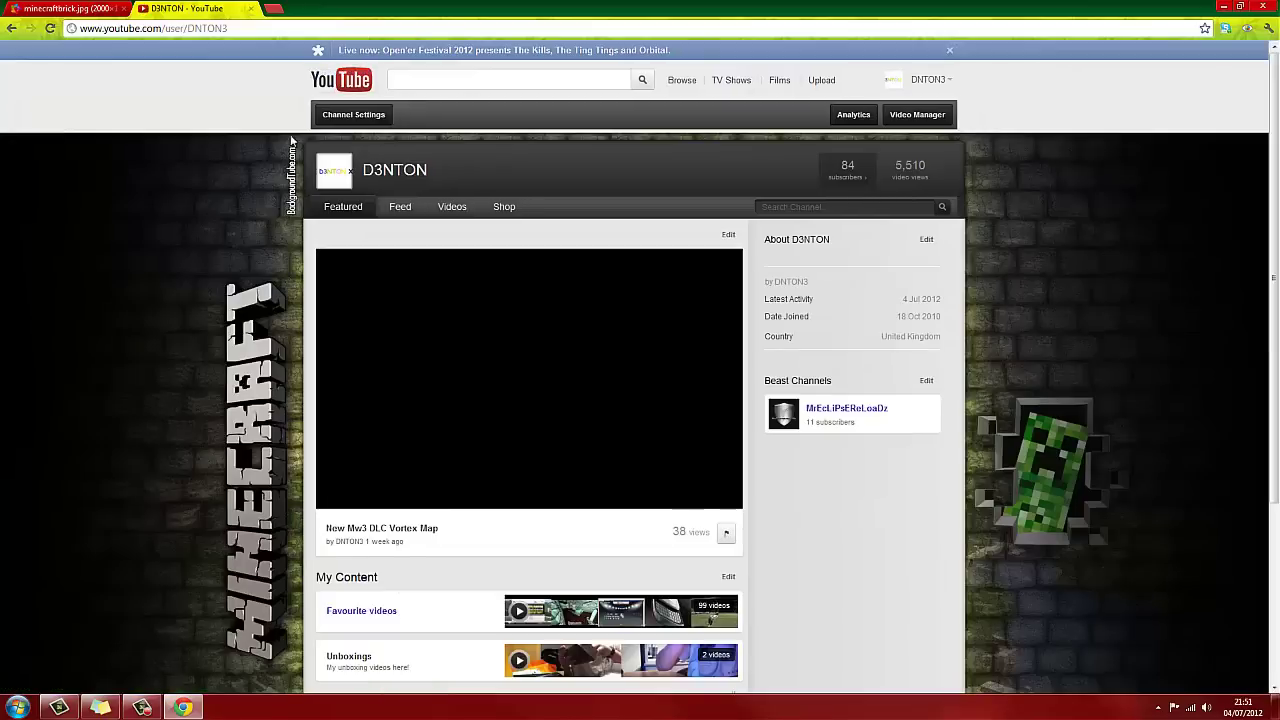
{"action": "scroll", "coordinate": [380, 260], "scroll_direction": "down", "scroll_amount": 1}
{"action": "scroll", "coordinate": [400, 300], "scroll_direction": "down", "scroll_amount": 3}
{"action": "scroll", "coordinate": [430, 330], "scroll_direction": "up", "scroll_amount": 3}
{"action": "scroll", "coordinate": [447, 341], "scroll_direction": "up", "scroll_amount": 1}
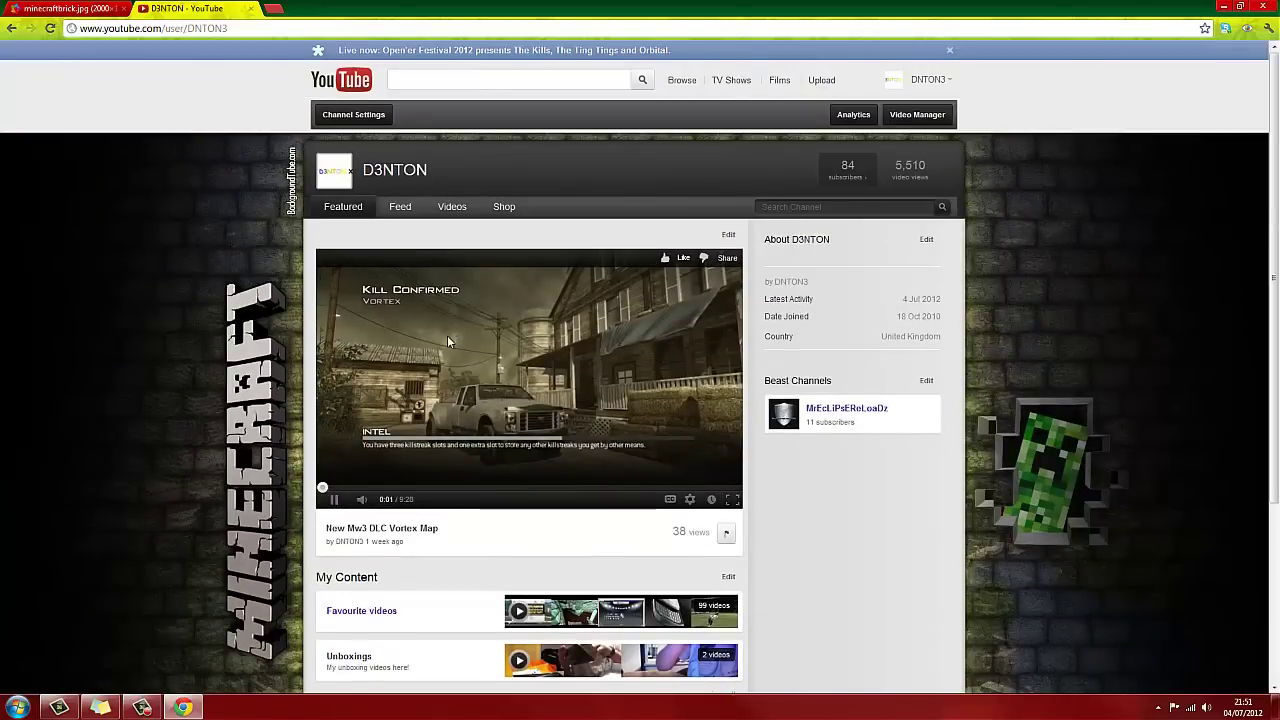
{"action": "scroll", "coordinate": [270, 462], "scroll_direction": "down", "scroll_amount": 2}
{"action": "scroll", "coordinate": [260, 485], "scroll_direction": "down", "scroll_amount": 1}
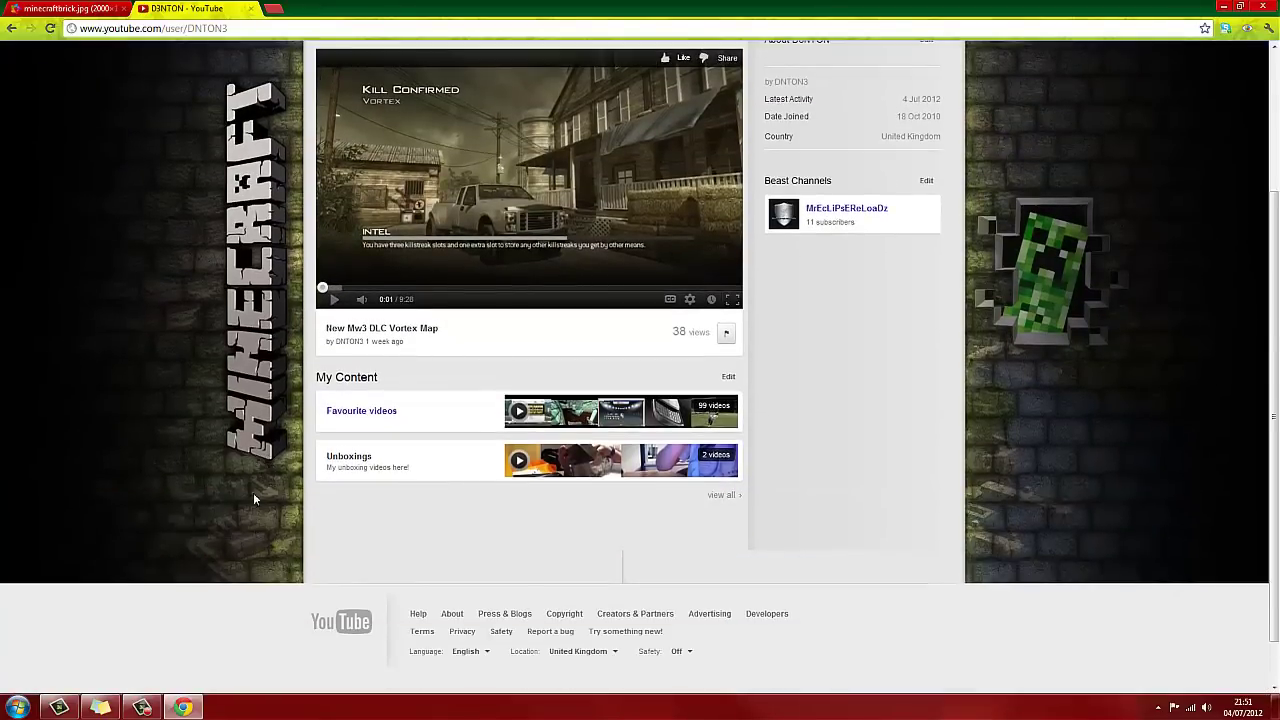
{"action": "scroll", "coordinate": [245, 515], "scroll_direction": "up", "scroll_amount": 3}
{"action": "scroll", "coordinate": [250, 580], "scroll_direction": "down", "scroll_amount": 2}
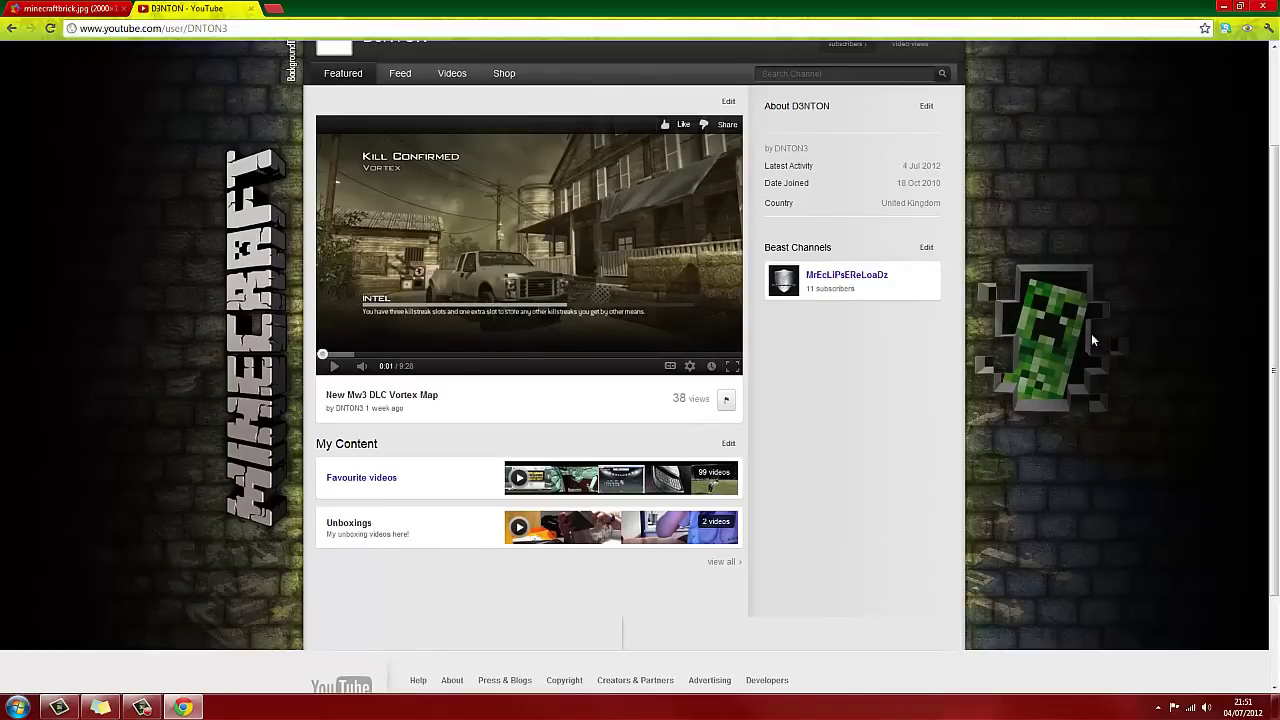
{"action": "scroll", "coordinate": [520, 480], "scroll_direction": "up", "scroll_amount": 2}
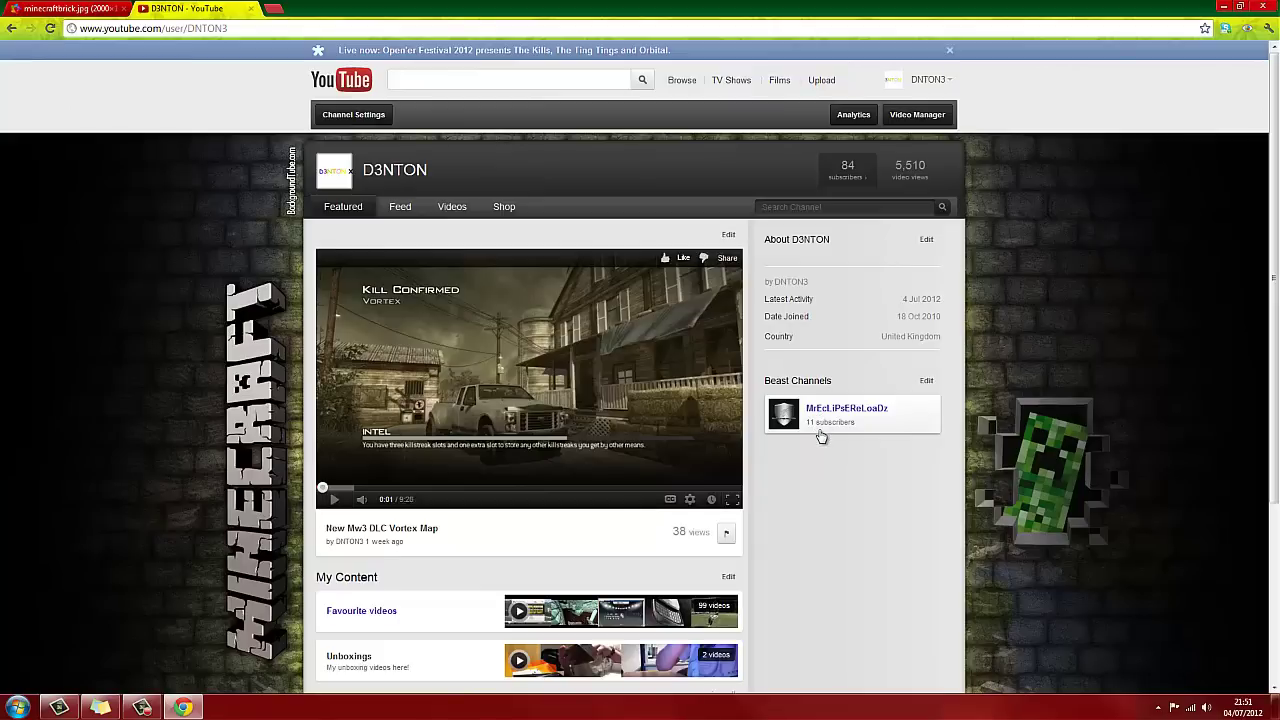
Visit the MrEcLiPsEReLoaDz channel from the Beast Channels list and scroll its page.
{"action": "left_click", "coordinate": [818, 409]}
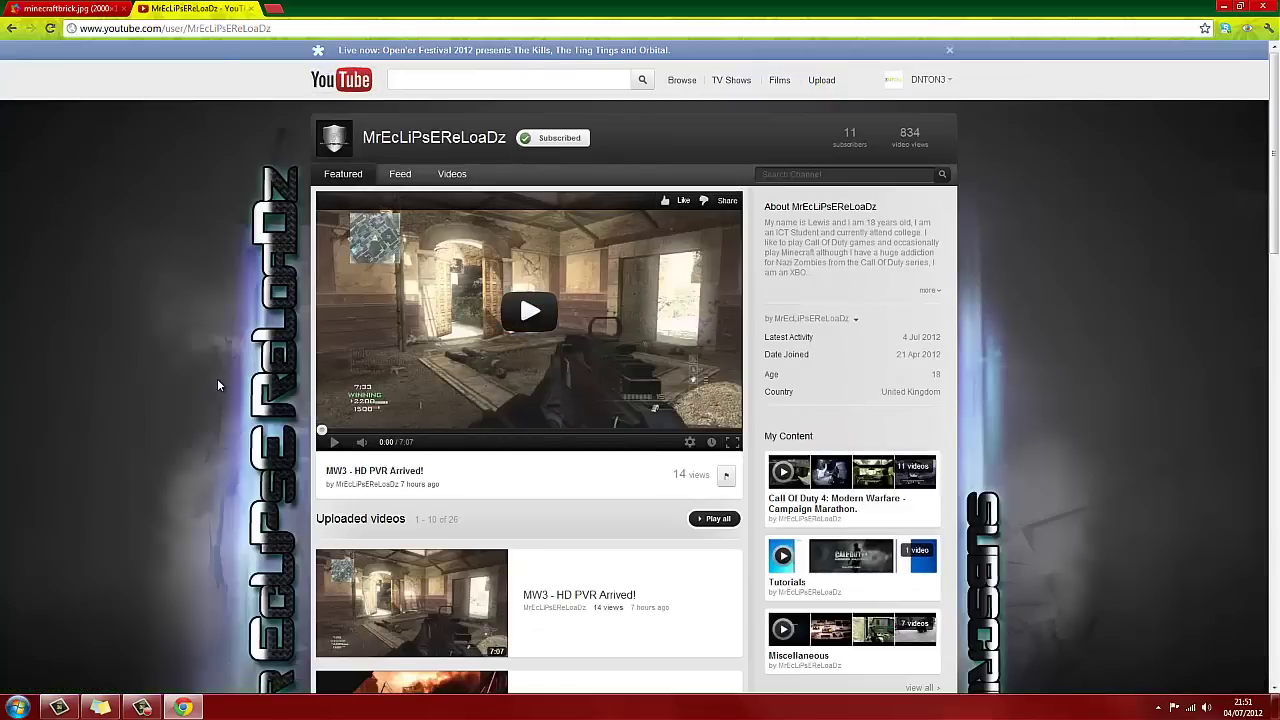
{"action": "scroll", "coordinate": [543, 349], "scroll_direction": "down", "scroll_amount": 2}
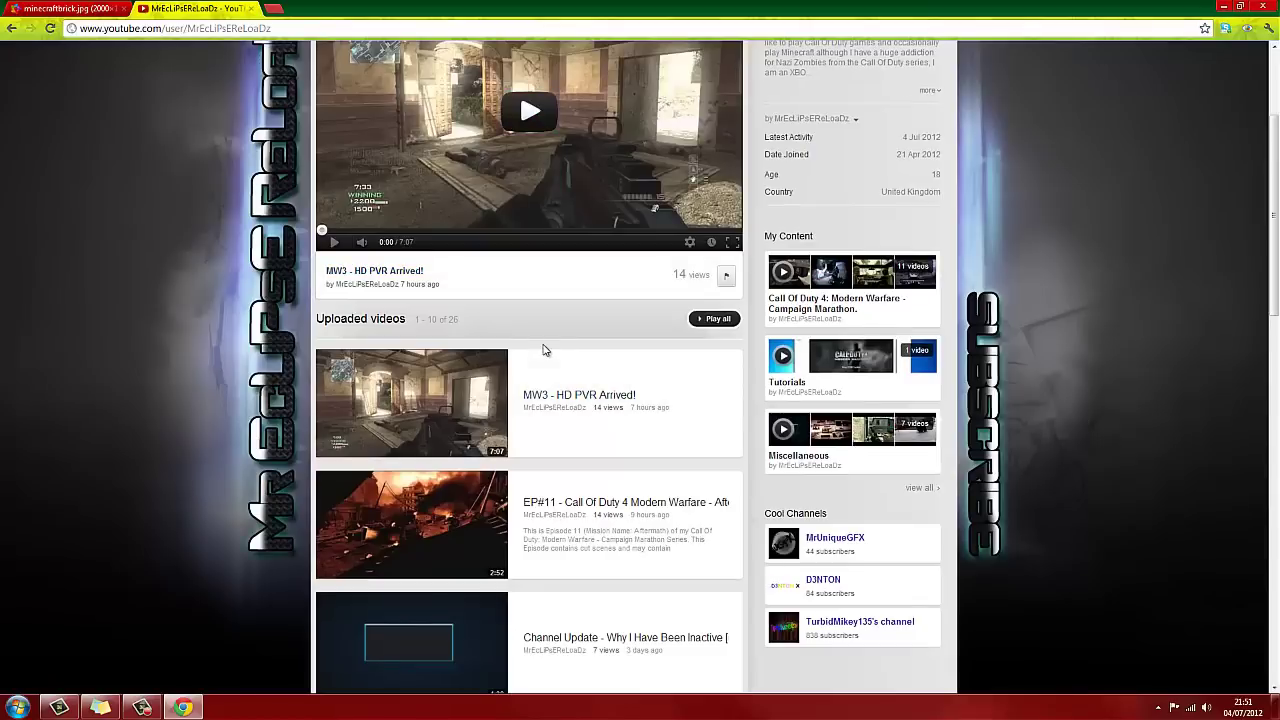
{"action": "mouse_move", "coordinate": [580, 400]}
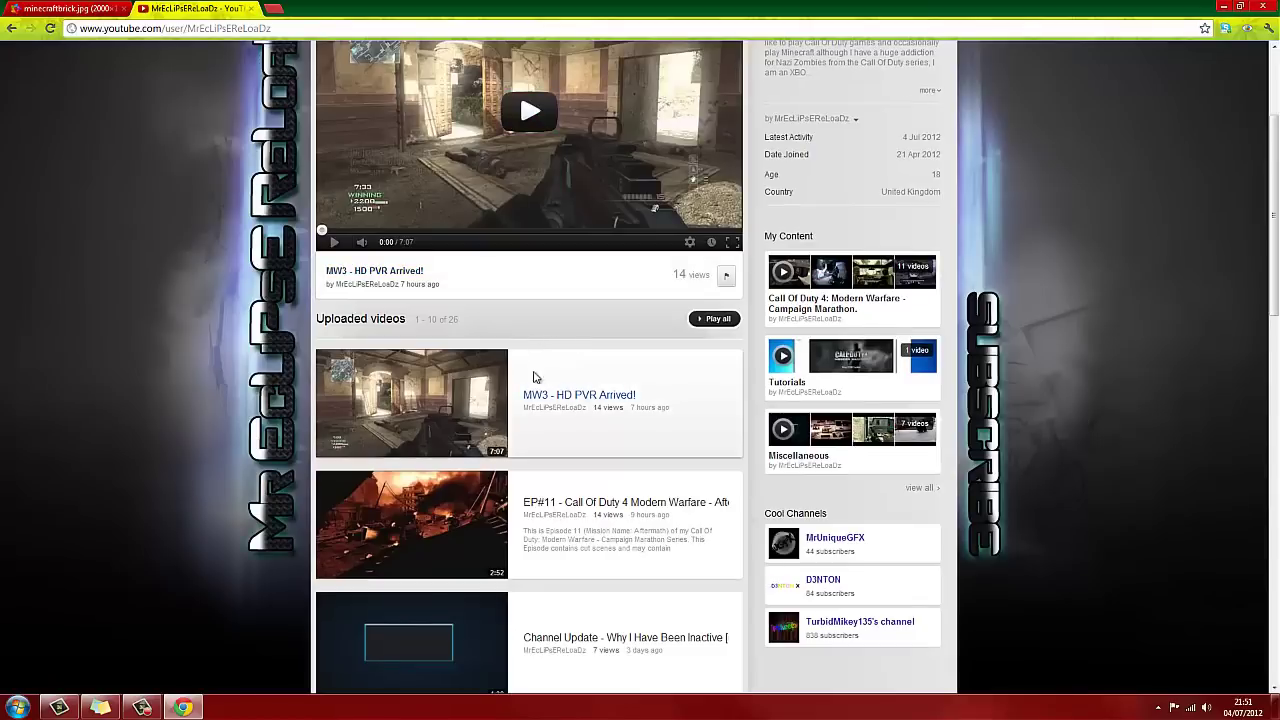
{"action": "scroll", "coordinate": [533, 381], "scroll_direction": "up", "scroll_amount": 2}
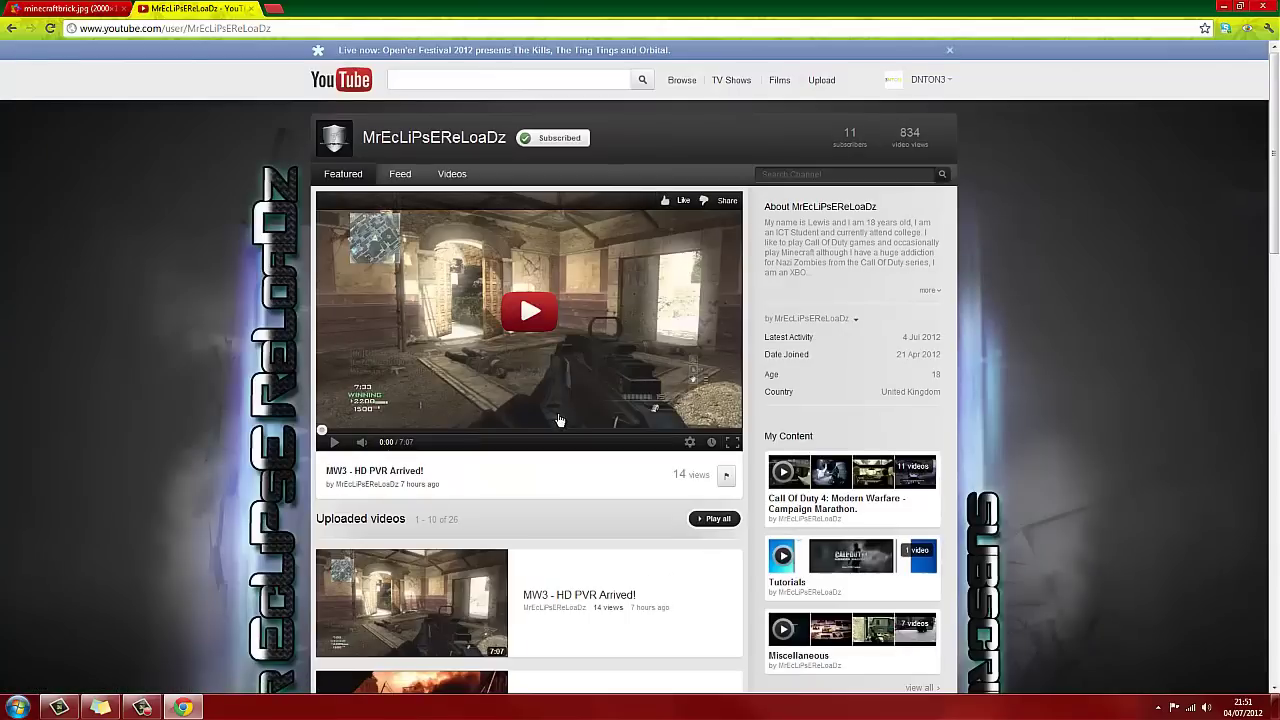
Show the channel's 26 uploaded videos and scroll through the grid.
{"action": "left_click", "coordinate": [451, 177]}
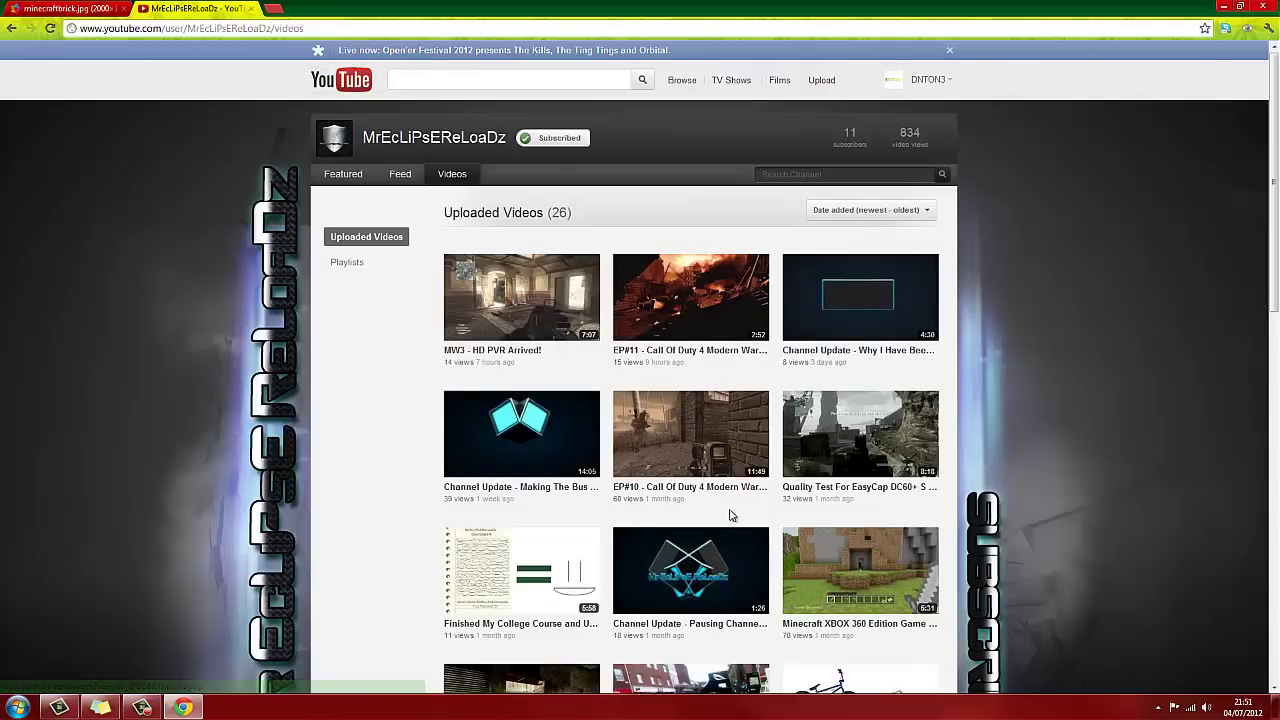
{"action": "scroll", "coordinate": [986, 487], "scroll_direction": "down", "scroll_amount": 4}
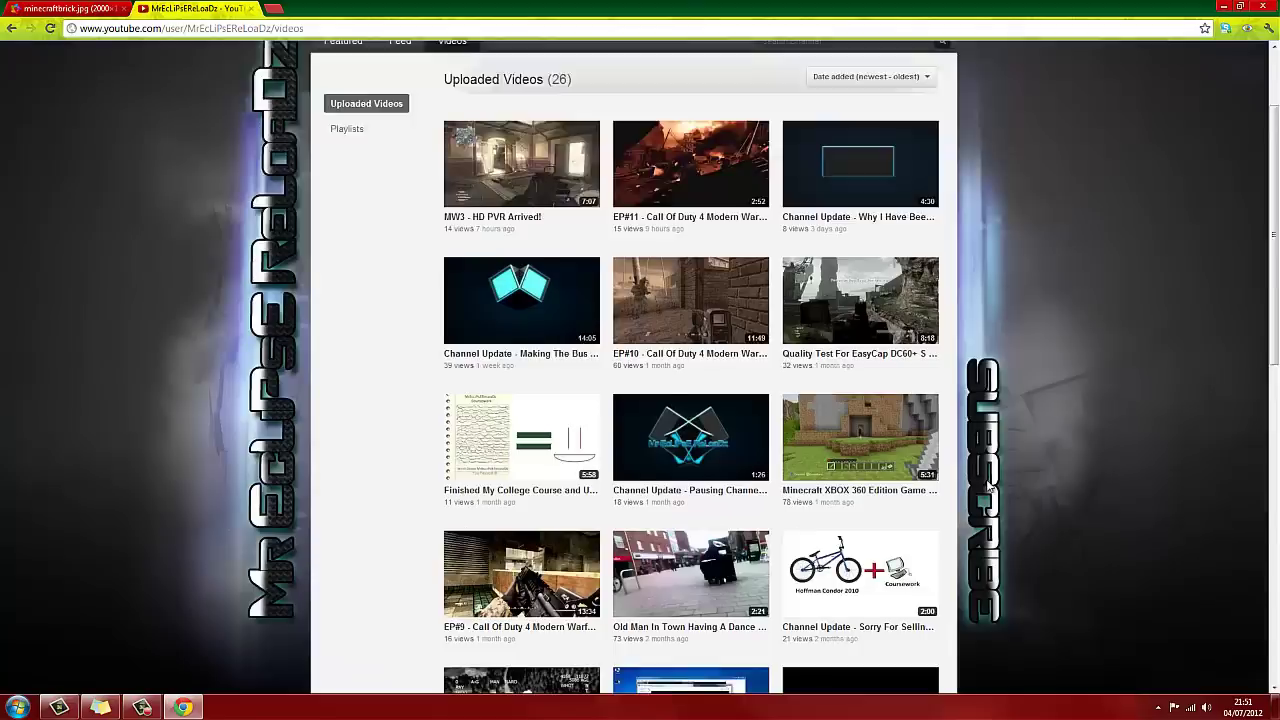
{"action": "scroll", "coordinate": [986, 487], "scroll_direction": "down", "scroll_amount": 5}
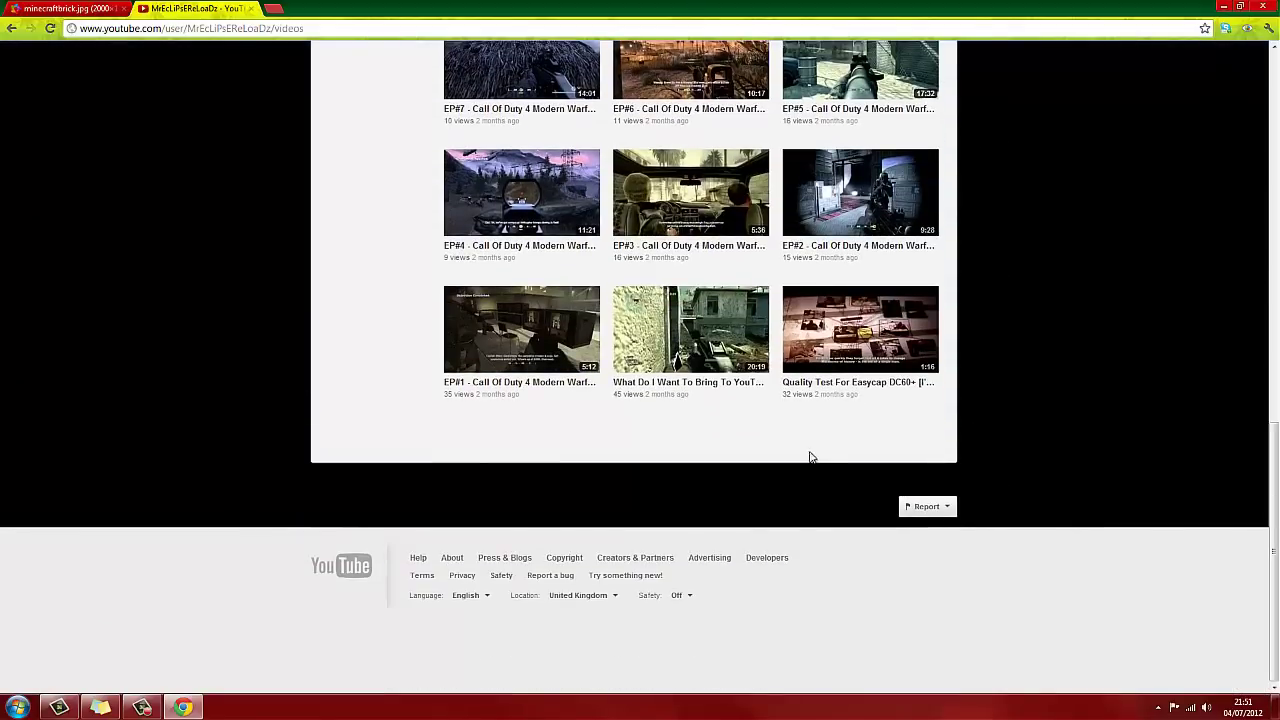
{"action": "scroll", "coordinate": [766, 386], "scroll_direction": "up", "scroll_amount": 3}
{"action": "scroll", "coordinate": [794, 391], "scroll_direction": "up", "scroll_amount": 3}
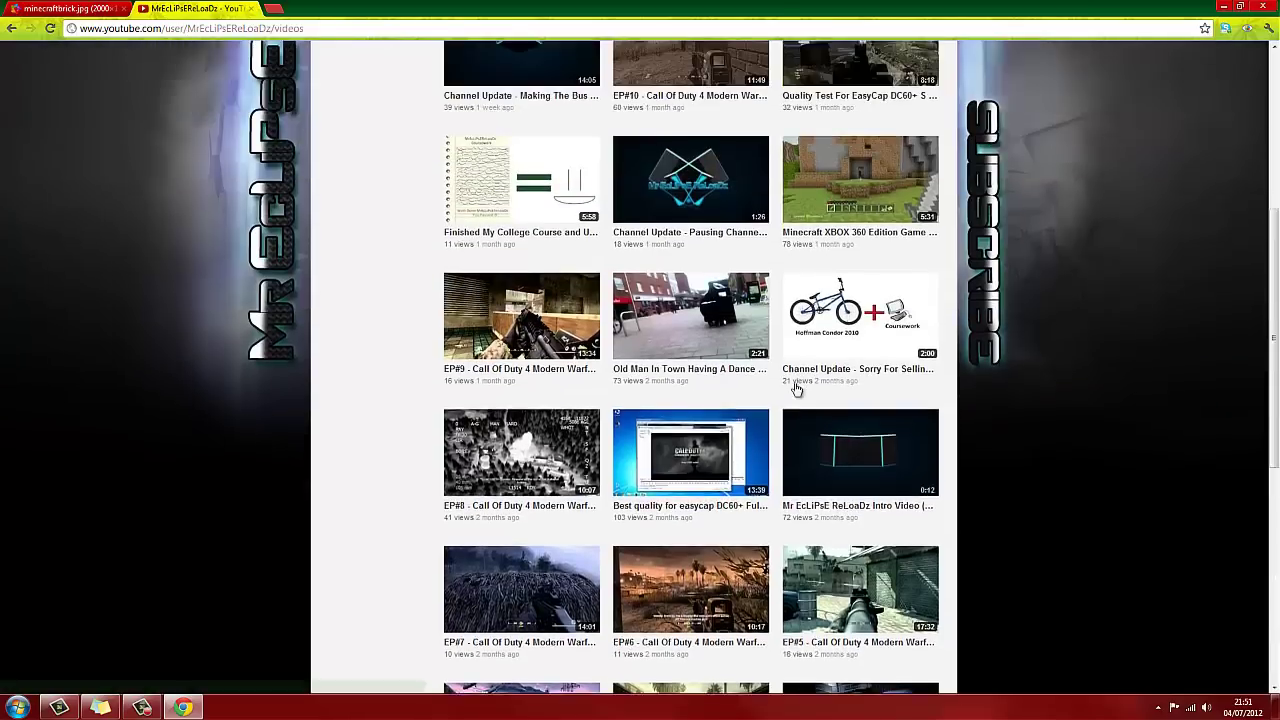
{"action": "scroll", "coordinate": [803, 389], "scroll_direction": "up", "scroll_amount": 2}
{"action": "scroll", "coordinate": [803, 389], "scroll_direction": "up", "scroll_amount": 1}
{"action": "scroll", "coordinate": [803, 389], "scroll_direction": "up", "scroll_amount": 2}
{"action": "scroll", "coordinate": [700, 366], "scroll_direction": "down", "scroll_amount": 5}
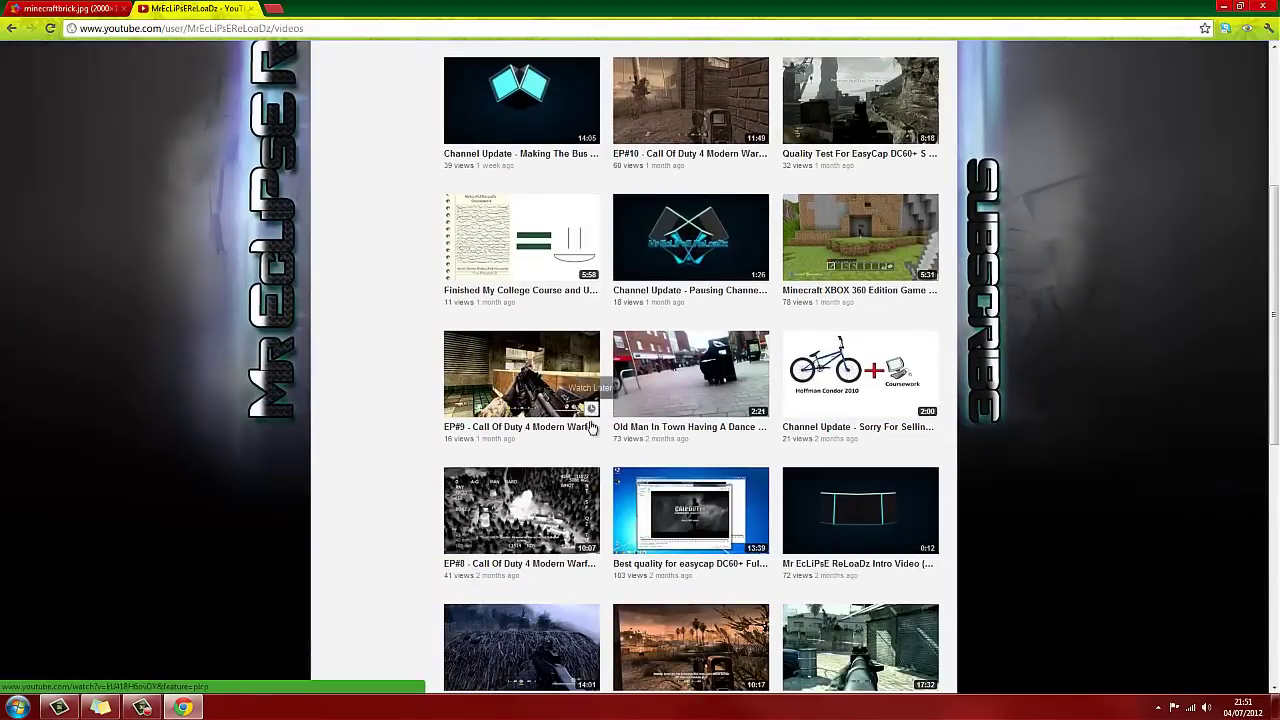
{"action": "scroll", "coordinate": [800, 390], "scroll_direction": "up", "scroll_amount": 2}
{"action": "scroll", "coordinate": [790, 534], "scroll_direction": "up", "scroll_amount": 1}
{"action": "scroll", "coordinate": [820, 537], "scroll_direction": "up", "scroll_amount": 1}
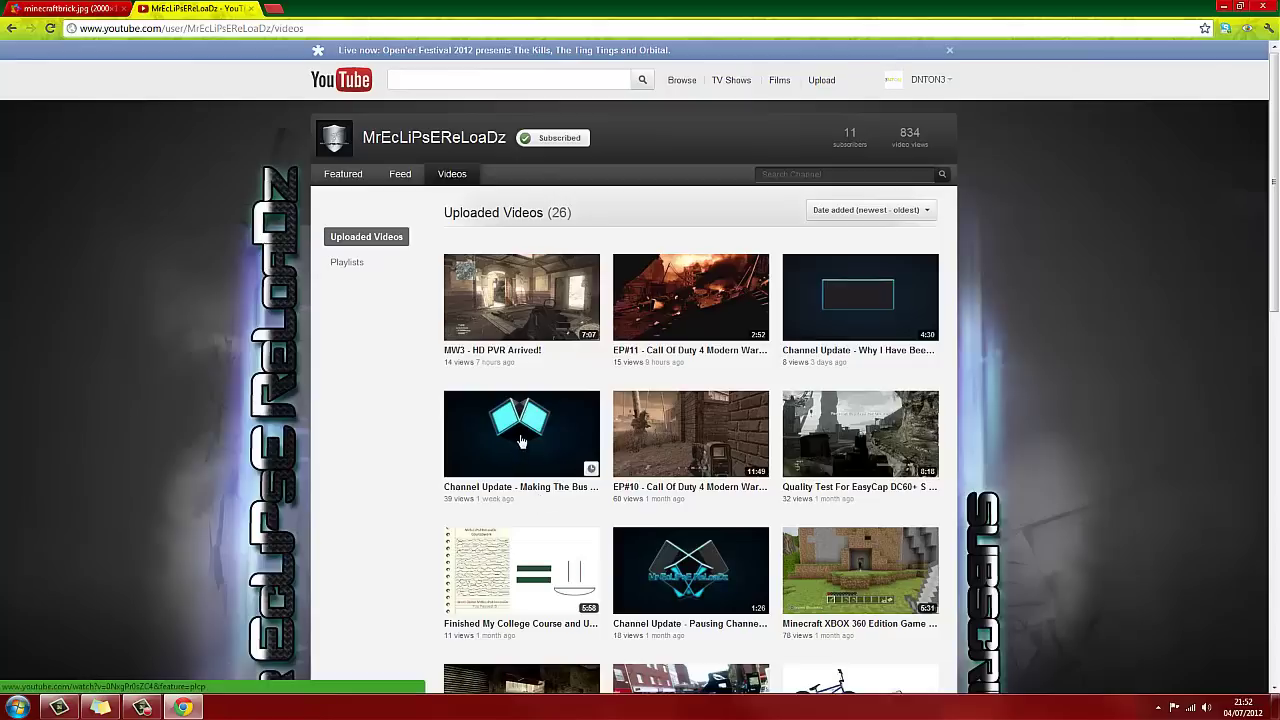
Return to the YouTube home page and zoom the page in with Ctrl++.
{"action": "left_click", "coordinate": [358, 93]}
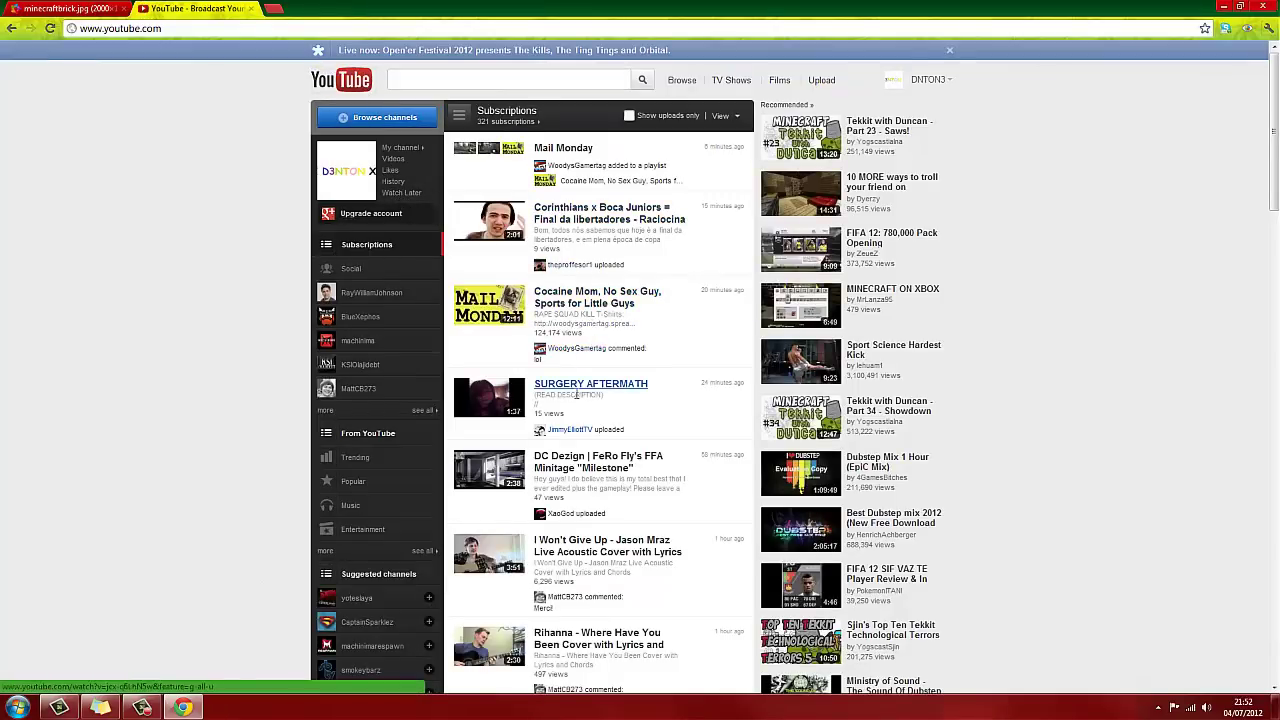
{"action": "key", "text": "ctrl+plus"}
{"action": "key", "text": "ctrl+plus"}
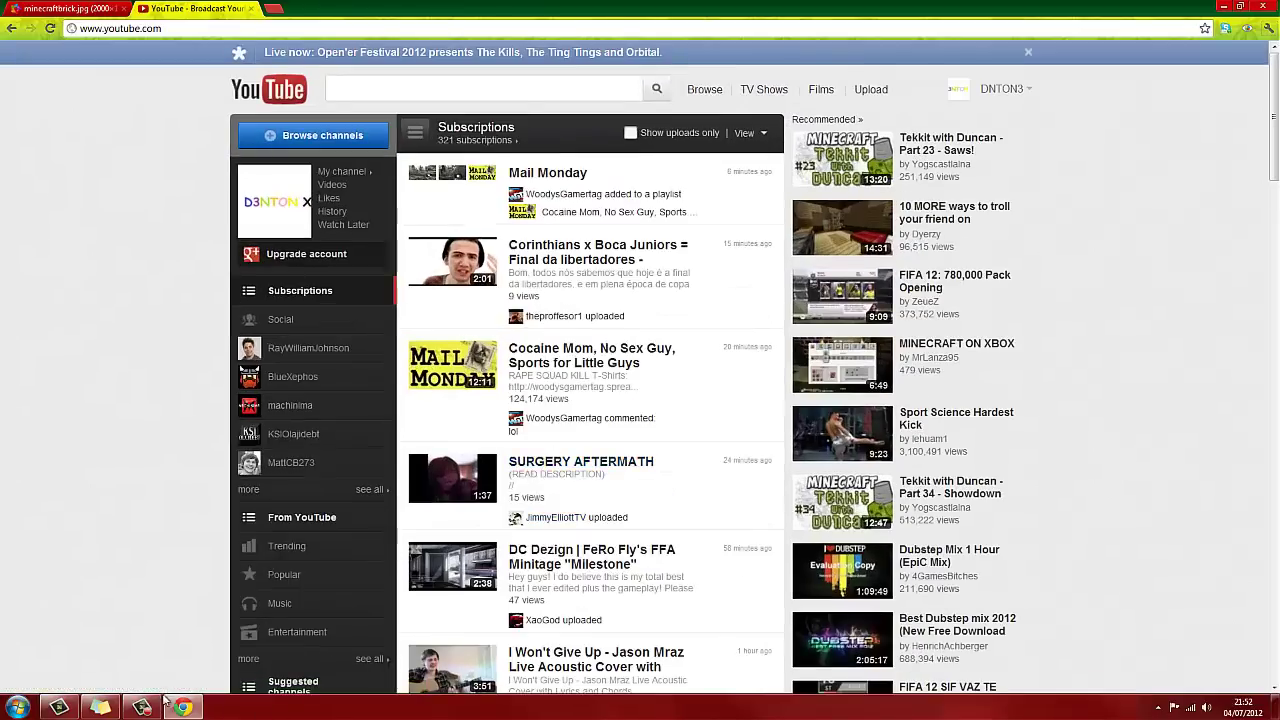